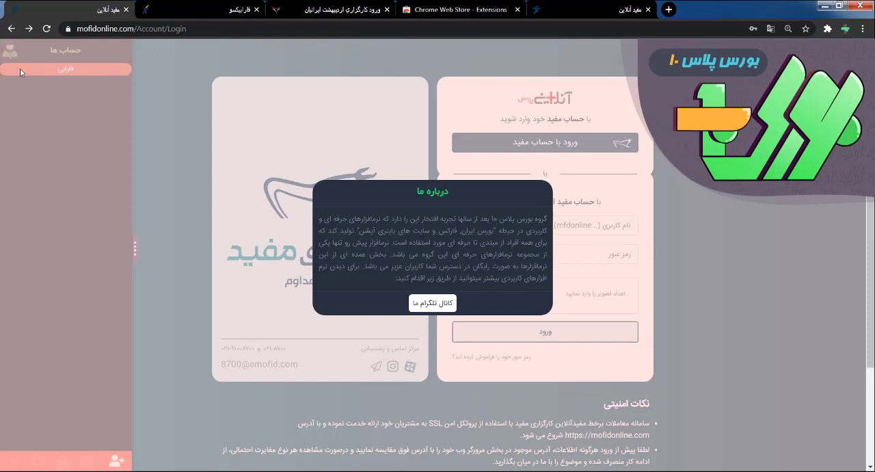
- Dismiss the about-us message on the Mofid login page and open the add-account form with its personal information section collapsed
{"action": "left_click", "coordinate": [432, 10]}
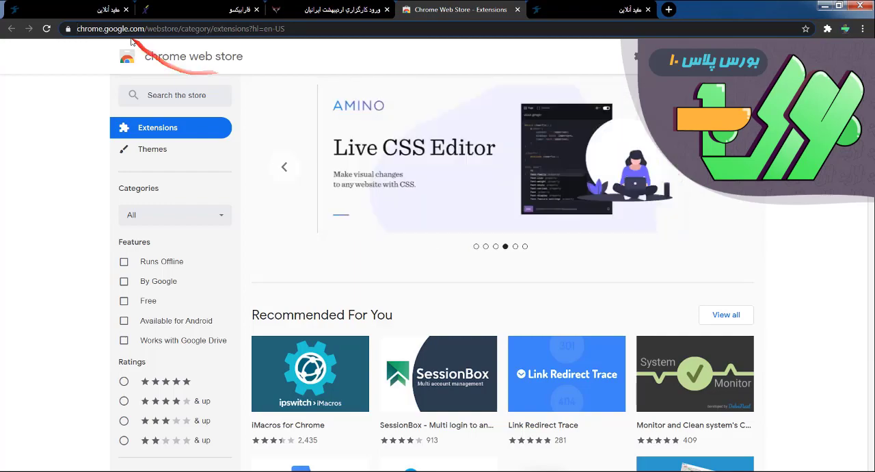
{"action": "left_click", "coordinate": [94, 7]}
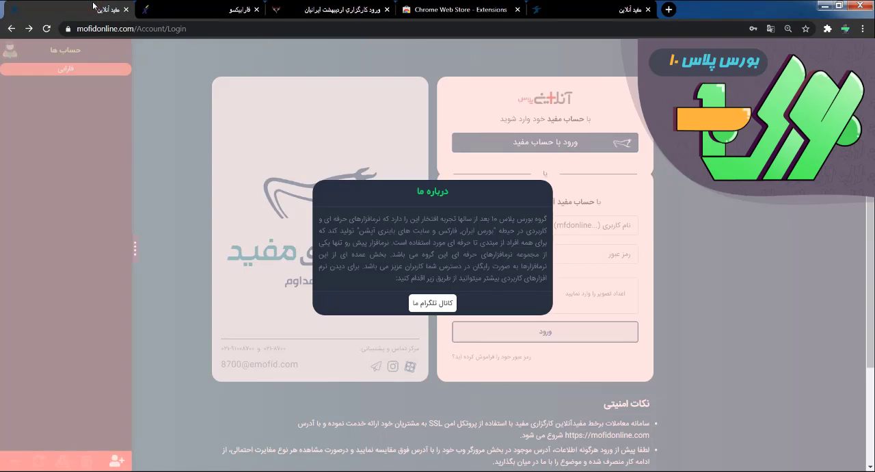
{"action": "left_click", "coordinate": [196, 151]}
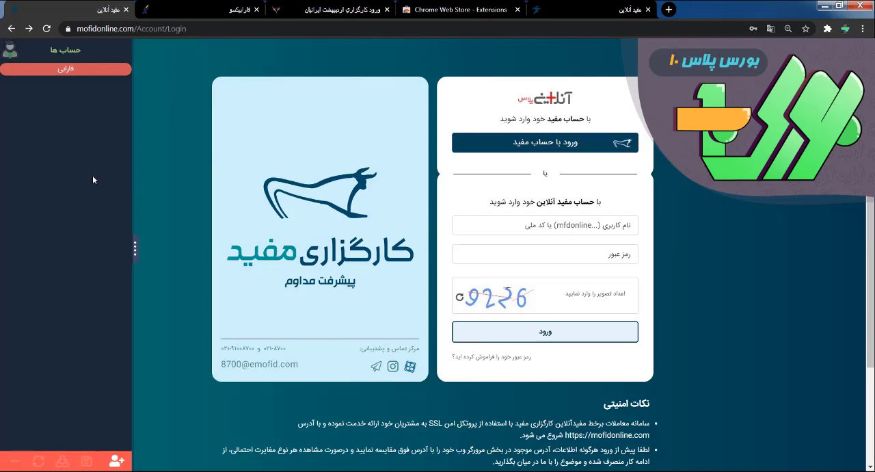
{"action": "mouse_move", "coordinate": [94, 179]}
{"action": "left_mouse_down"}
{"action": "mouse_move", "coordinate": [121, 234]}
{"action": "mouse_move", "coordinate": [81, 224]}
{"action": "mouse_move", "coordinate": [79, 254]}
{"action": "left_mouse_up"}
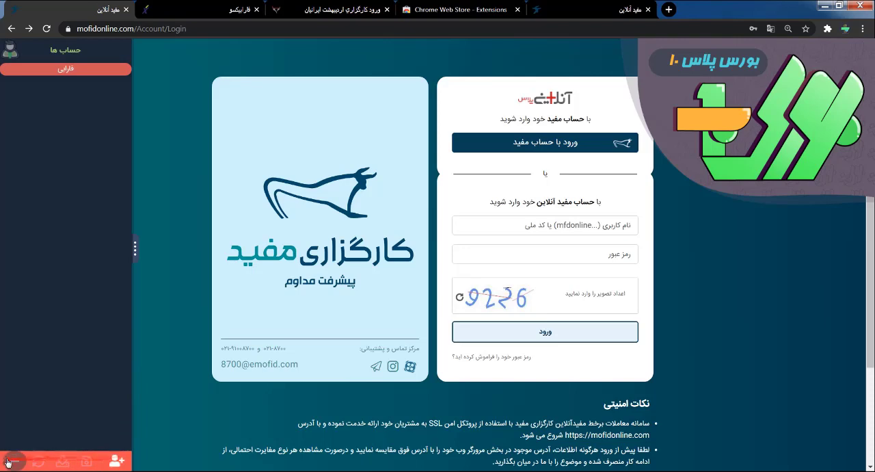
{"action": "left_click", "coordinate": [116, 463]}
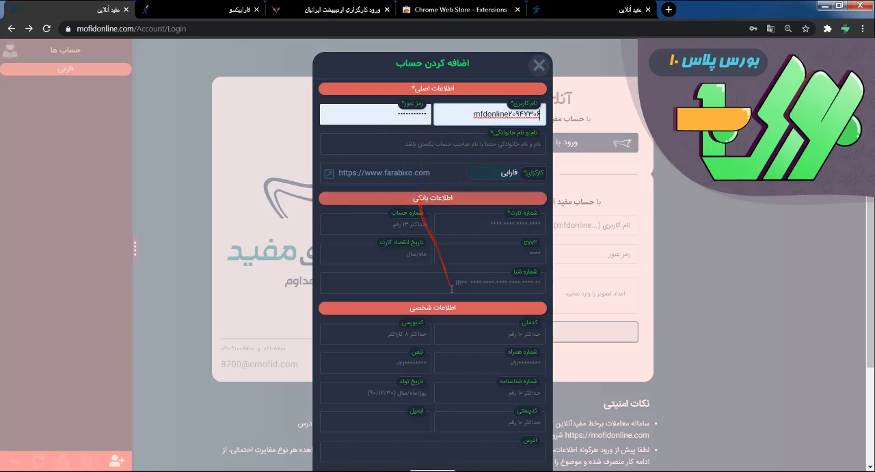
{"action": "left_click", "coordinate": [445, 307]}
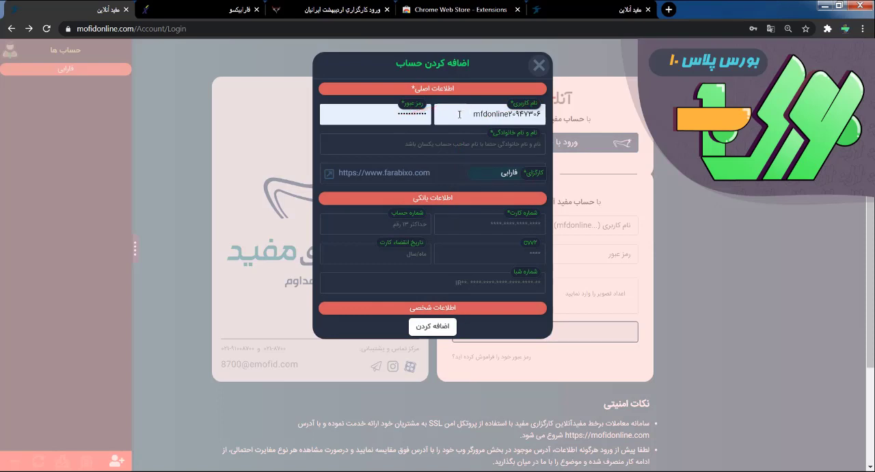
- Examine the saved logins suggested for the username field of the add-account form
{"action": "left_click", "coordinate": [510, 118]}
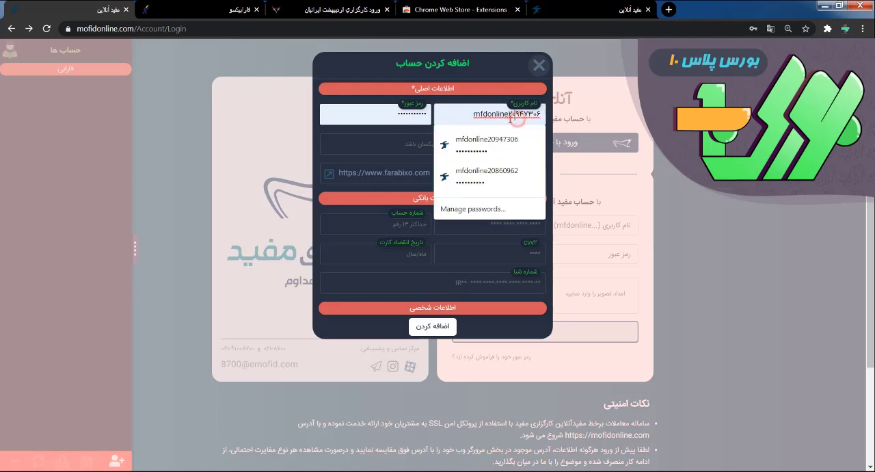
{"action": "left_click", "coordinate": [421, 140]}
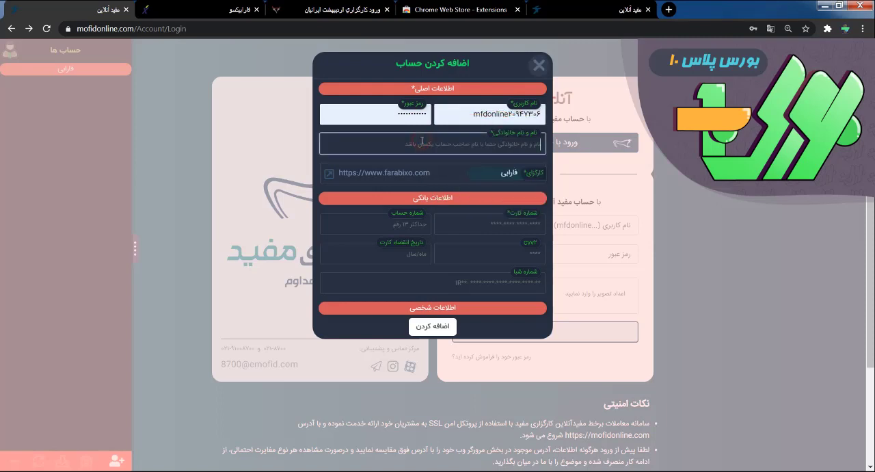
{"action": "left_click", "coordinate": [457, 117]}
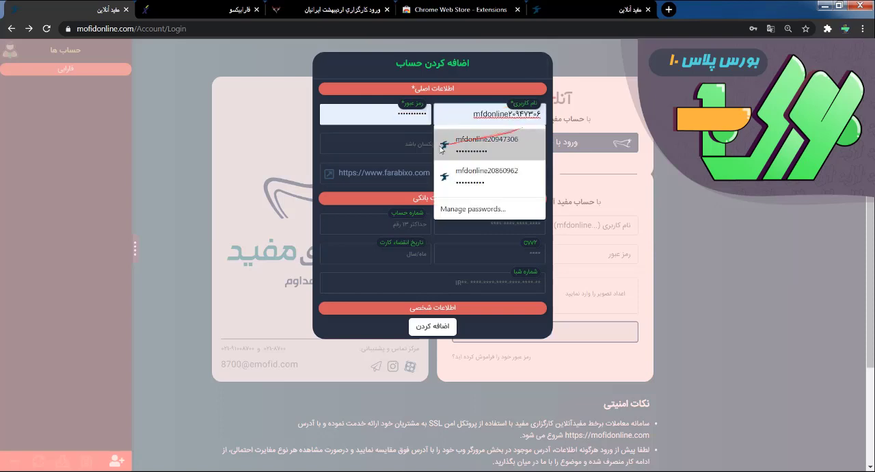
{"action": "left_click", "coordinate": [401, 143]}
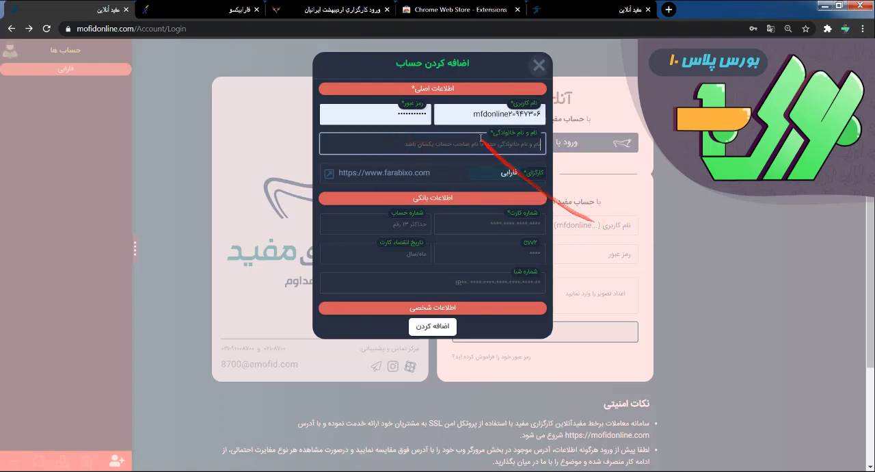
{"action": "left_click", "coordinate": [451, 115]}
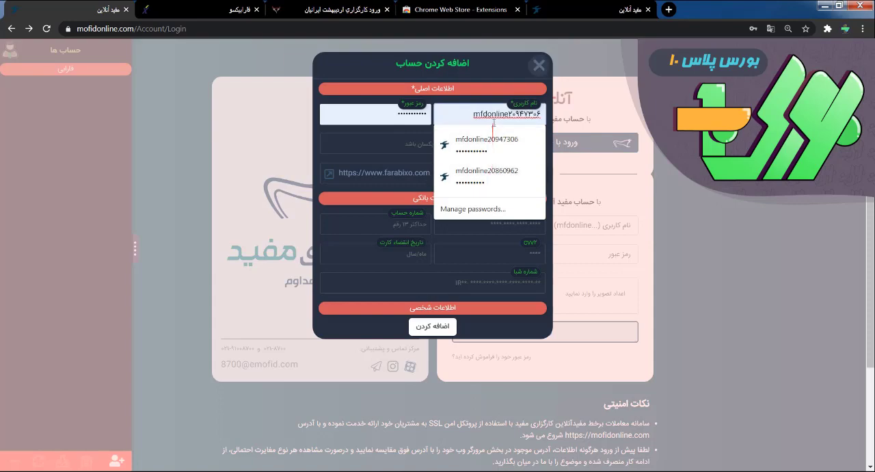
- Open the add-account form on the Ordibehesht Iranian brokerage login page and view the saved logins suggested for its password field
{"action": "left_click", "coordinate": [304, 9]}
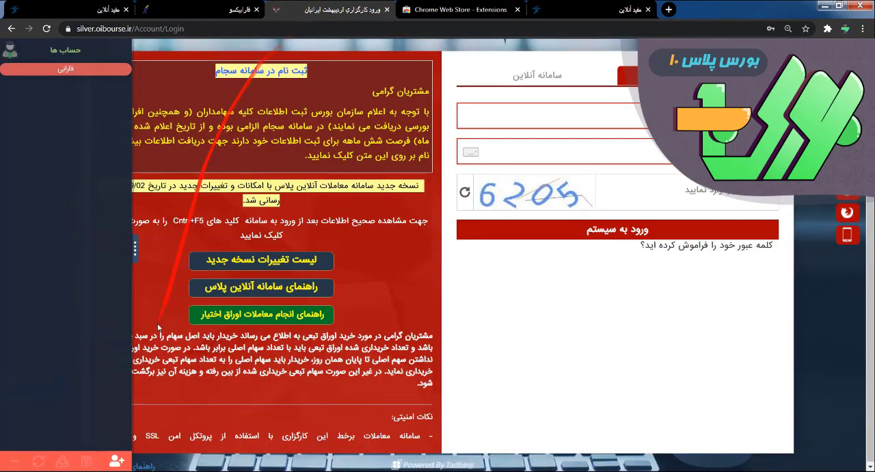
{"action": "left_click", "coordinate": [122, 465]}
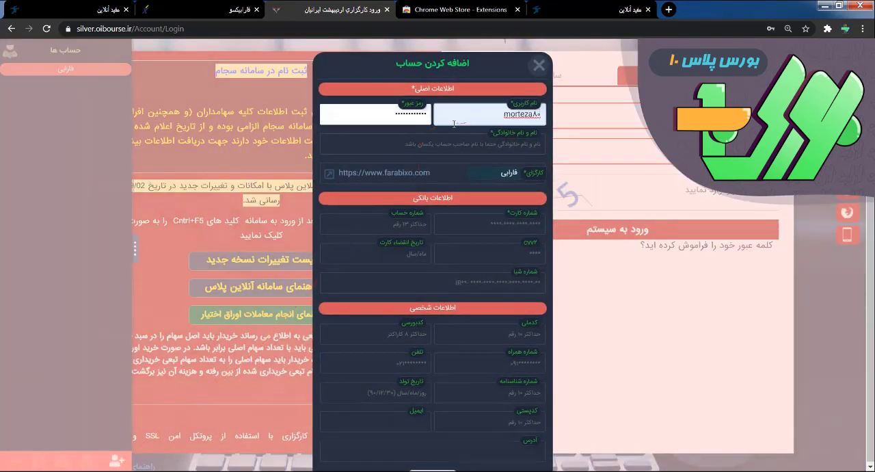
{"action": "left_click", "coordinate": [371, 116]}
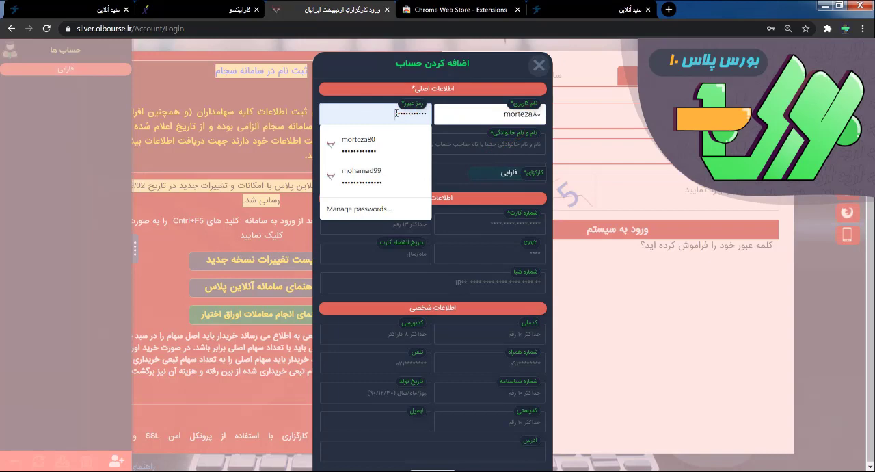
- Return to the Mofid login page's add-account form and enter the account holder's full name
{"action": "left_click", "coordinate": [68, 10]}
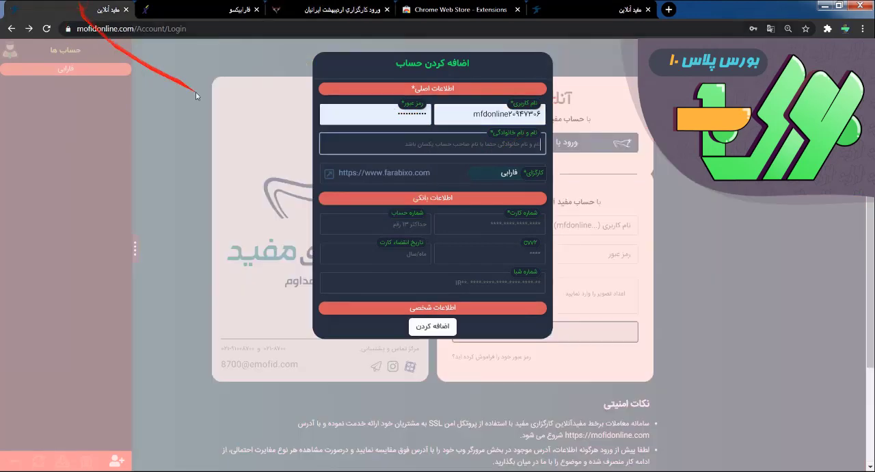
{"action": "left_click", "coordinate": [502, 143]}
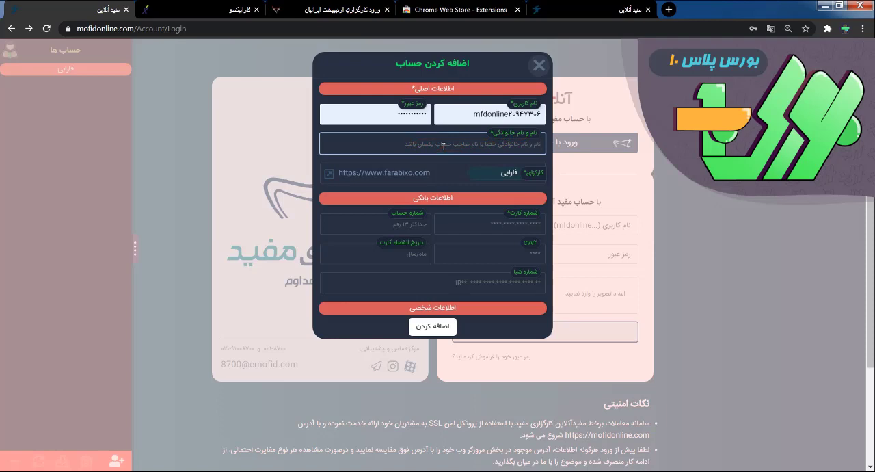
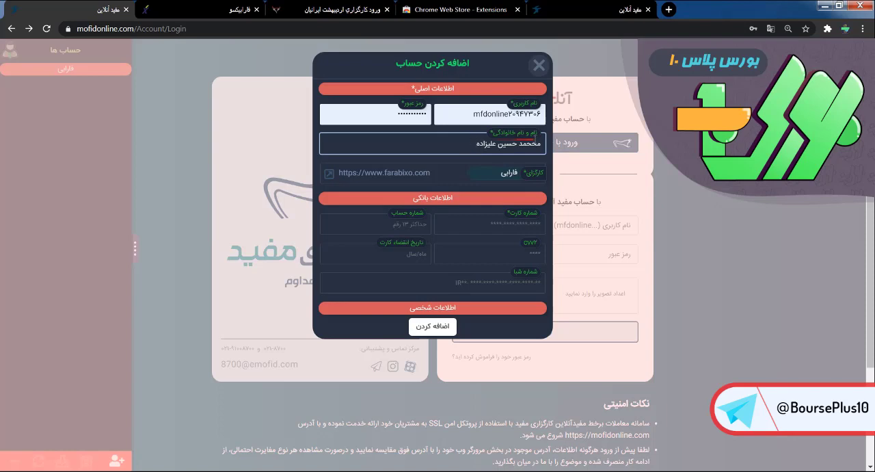
- Look through the searchable list of brokers and their trading platforms in the add-account form
{"action": "left_click", "coordinate": [445, 174]}
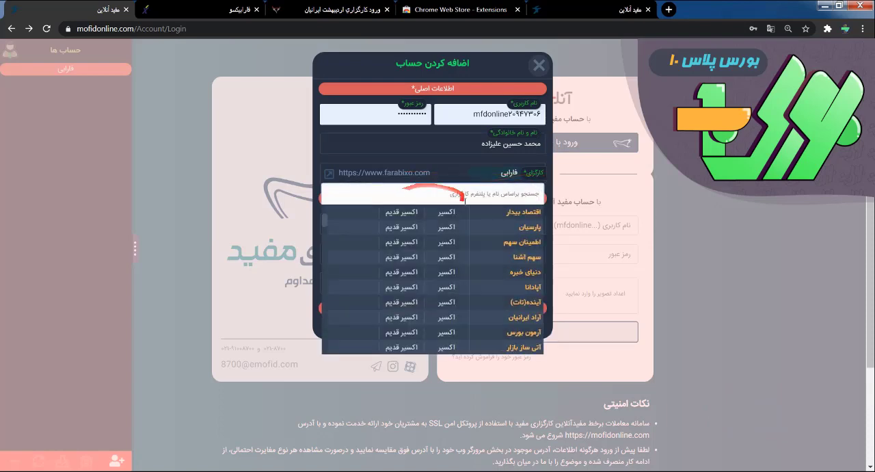
{"action": "left_click", "coordinate": [369, 214]}
{"action": "mouse_move", "coordinate": [324, 221]}
{"action": "left_mouse_down"}
{"action": "mouse_move", "coordinate": [324, 314]}
{"action": "mouse_move", "coordinate": [328, 211]}
{"action": "left_mouse_up"}
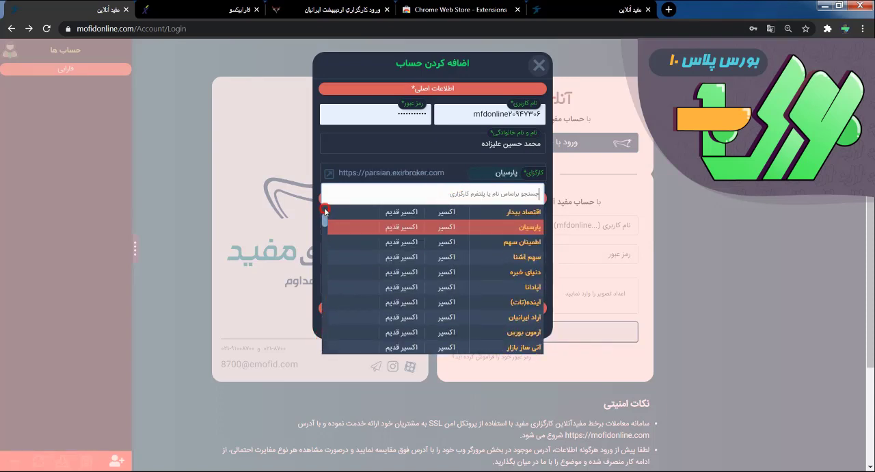
{"action": "left_click", "coordinate": [443, 171]}
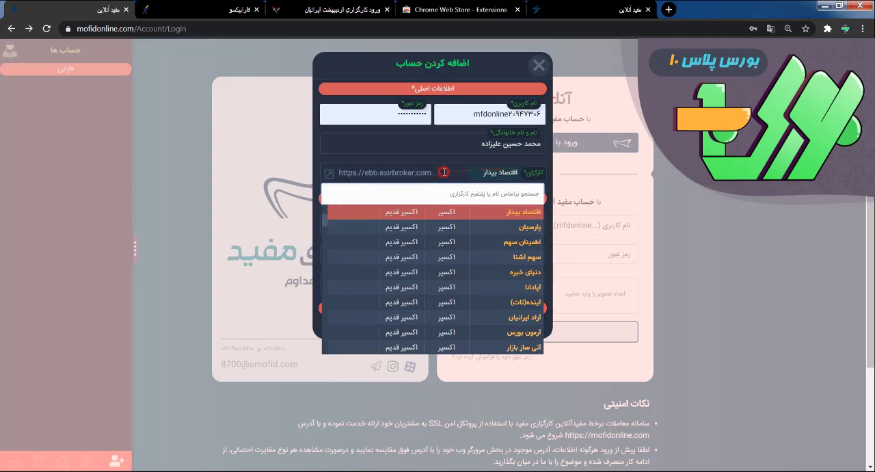
{"action": "left_click", "coordinate": [443, 171]}
- Open the add-account form on the other Mofid login page and look through its broker list for comparison
{"action": "left_click", "coordinate": [599, 10]}
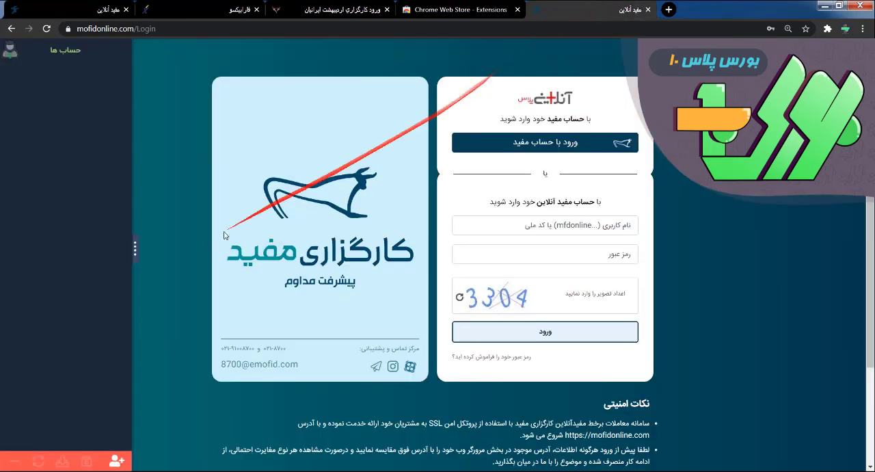
{"action": "left_click", "coordinate": [115, 458]}
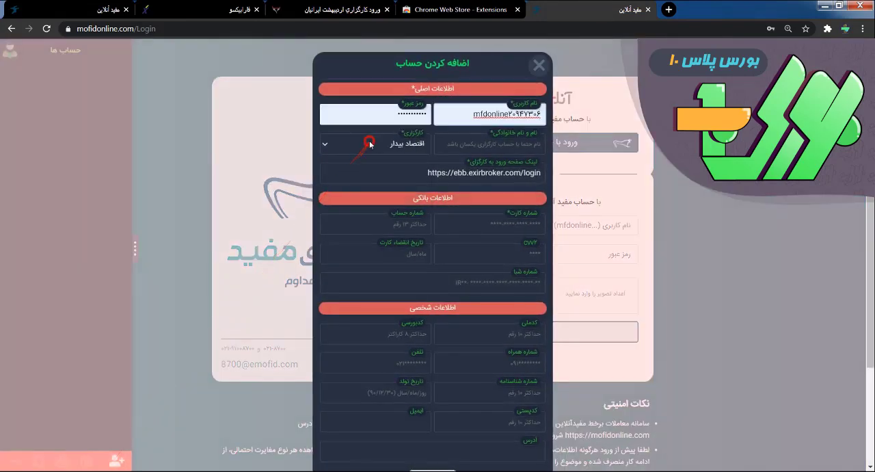
{"action": "left_click", "coordinate": [369, 143]}
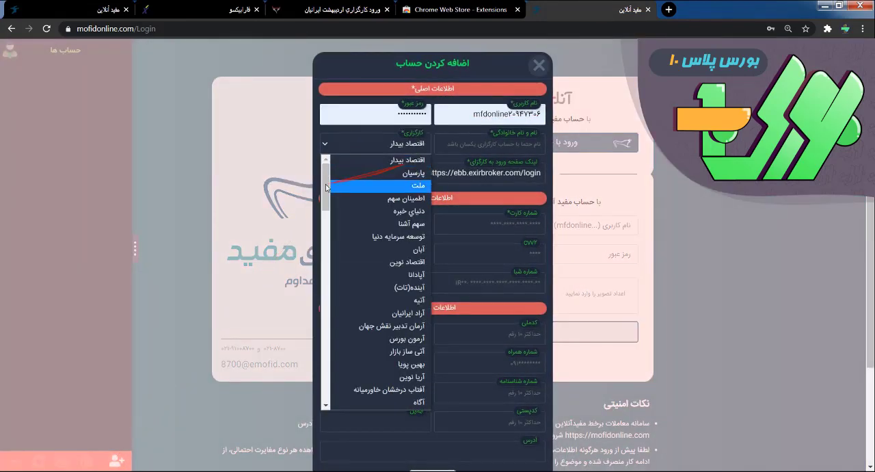
{"action": "left_click_drag", "start_coordinate": [324, 182], "coordinate": [324, 171]}
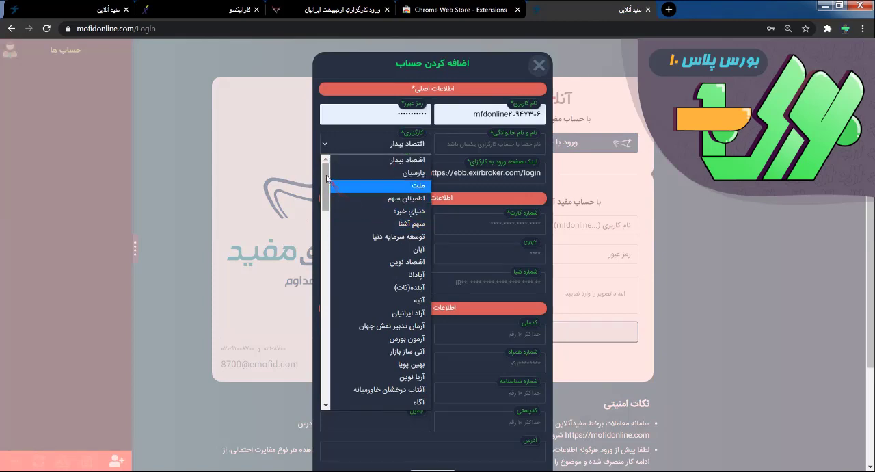
{"action": "mouse_move", "coordinate": [325, 175]}
{"action": "left_mouse_down"}
{"action": "mouse_move", "coordinate": [325, 193]}
{"action": "mouse_move", "coordinate": [325, 170]}
{"action": "left_mouse_up"}
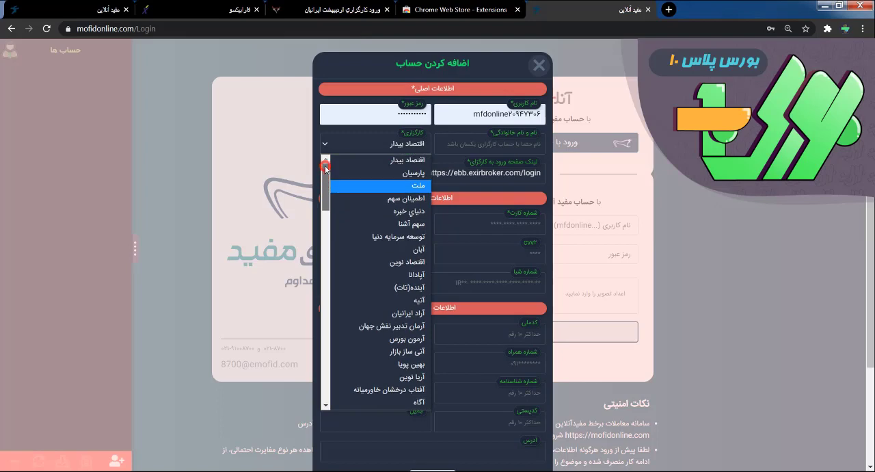
- Back in the first Mofid form, search for the broker مفید, choose its ایزی تریدر platform, and add the account
{"action": "left_click", "coordinate": [91, 5]}
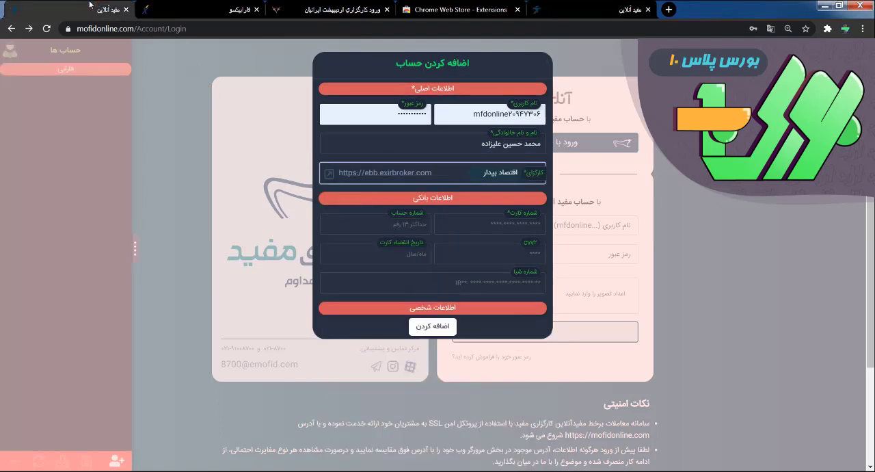
{"action": "left_click", "coordinate": [434, 174]}
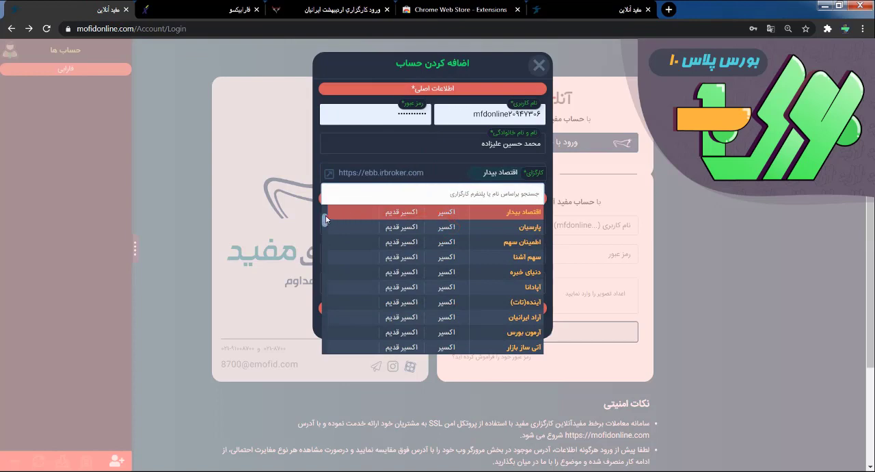
{"action": "left_click_drag", "start_coordinate": [325, 215], "coordinate": [336, 274]}
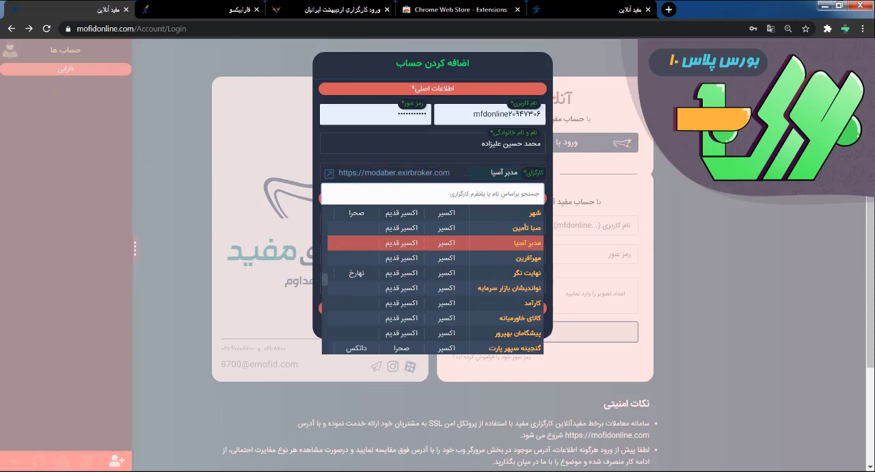
{"action": "type", "text": "مف"}
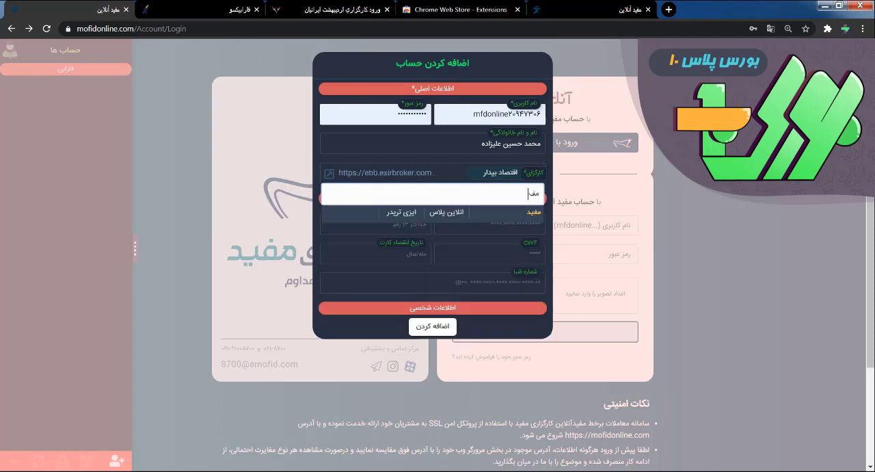
{"action": "type", "text": "ید"}
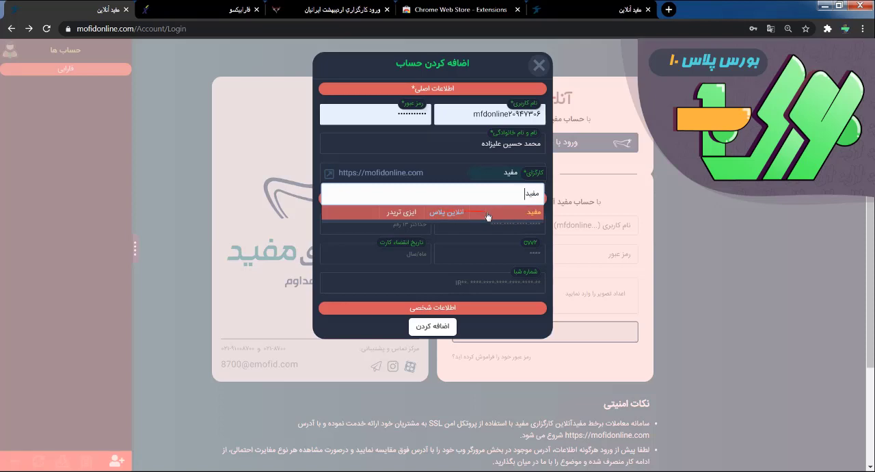
{"action": "left_click", "coordinate": [397, 211]}
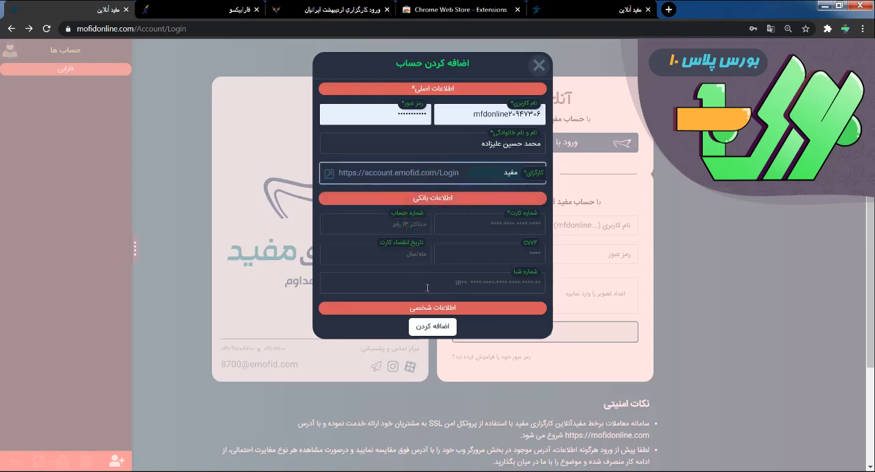
{"action": "left_click", "coordinate": [433, 327]}
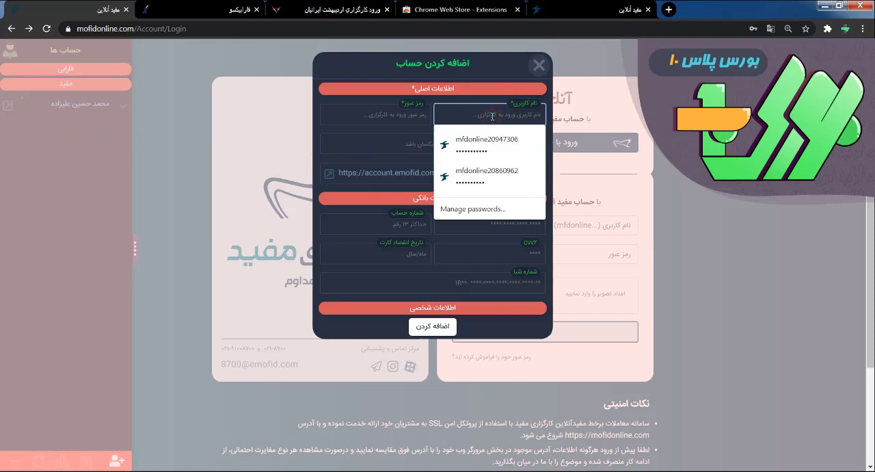
- Fill in the username and password from the second saved login and enter that account holder's full name
{"action": "left_click", "coordinate": [491, 171]}
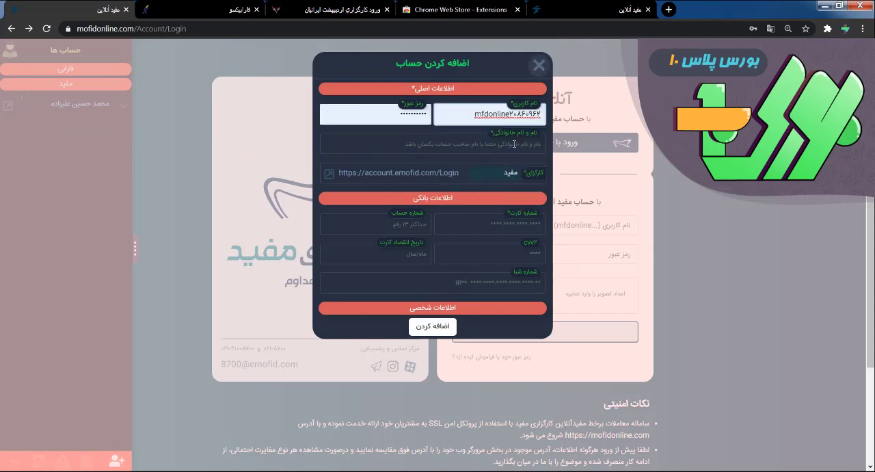
{"action": "left_click", "coordinate": [514, 144]}
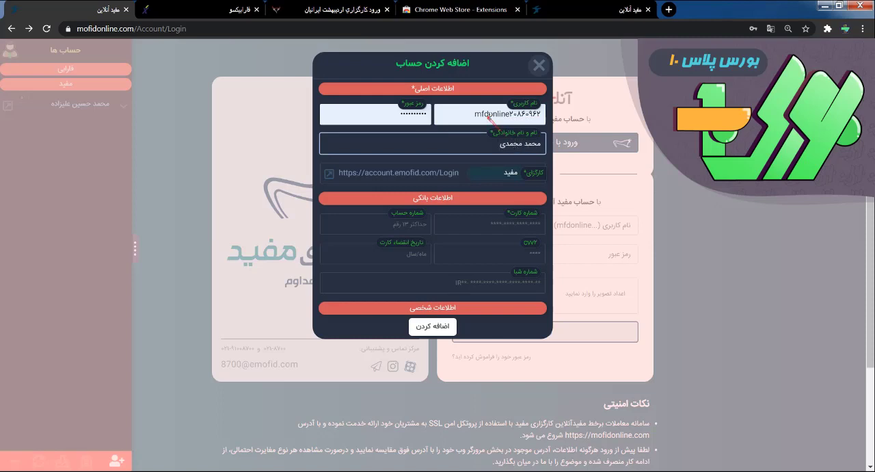
- Choose the broker مفید with its mofidonline.com platform, add the second account, and close the add-account form
{"action": "left_click", "coordinate": [426, 177]}
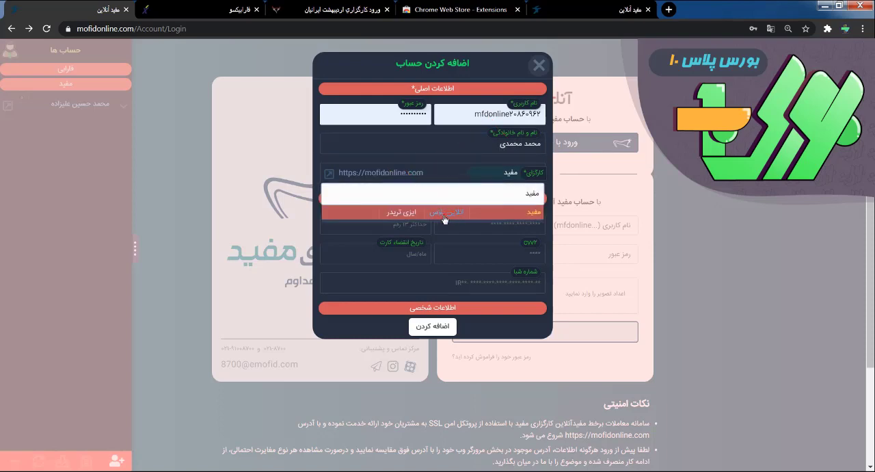
{"action": "left_click", "coordinate": [445, 216]}
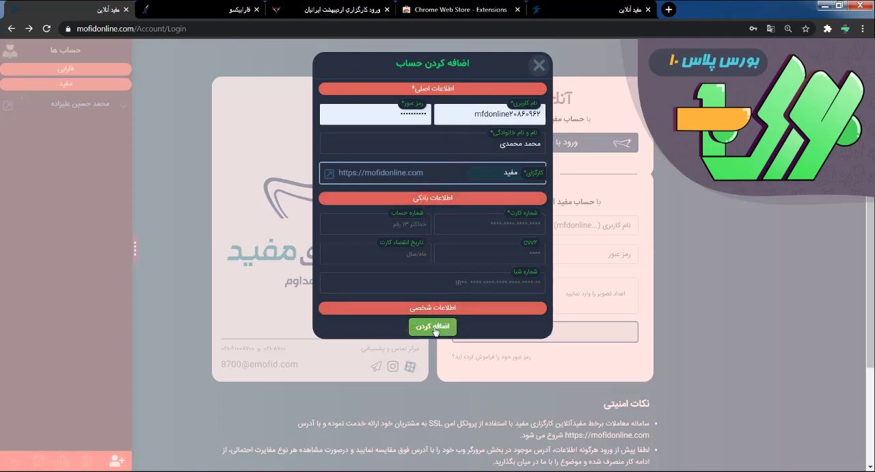
{"action": "left_click", "coordinate": [436, 328]}
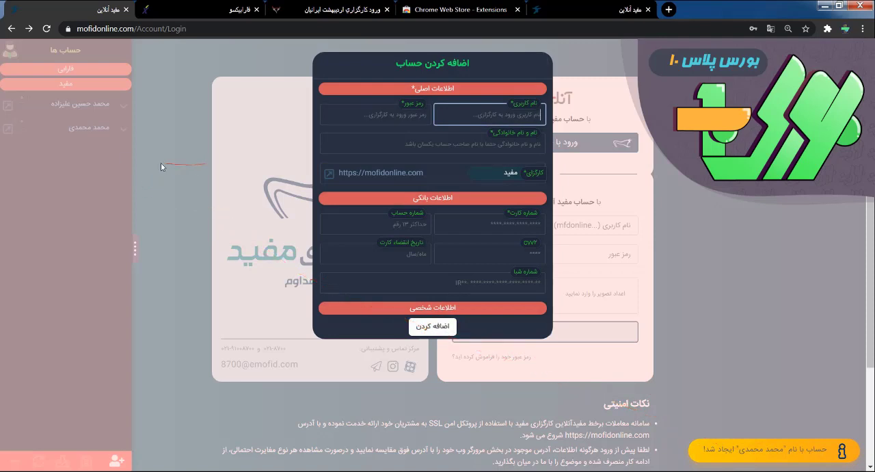
{"action": "left_click", "coordinate": [144, 149]}
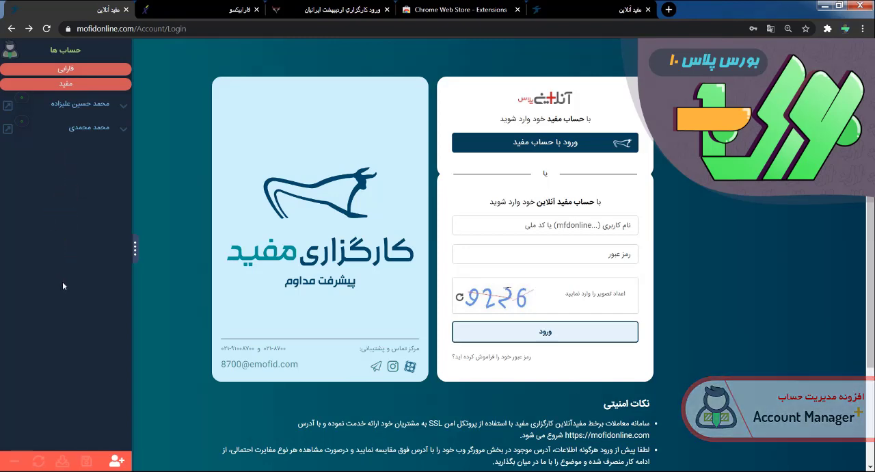
- Save all account data to an AMP backup file and dismiss the download notice
{"action": "left_click", "coordinate": [82, 461]}
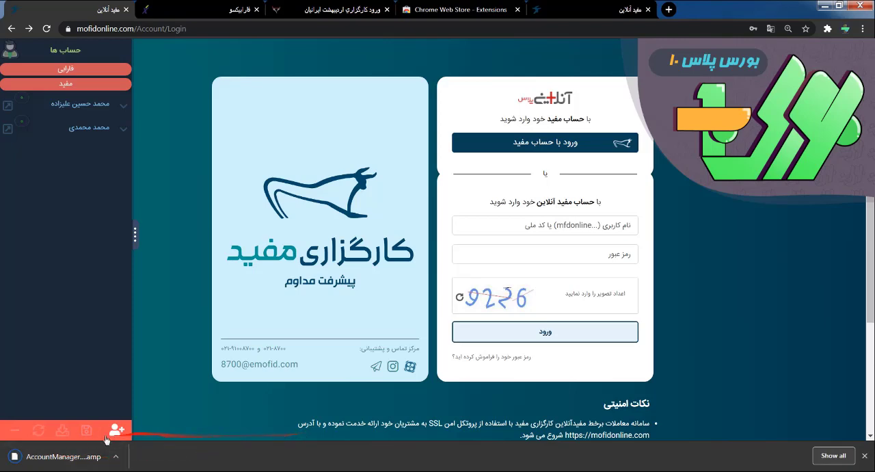
{"action": "left_click", "coordinate": [80, 71]}
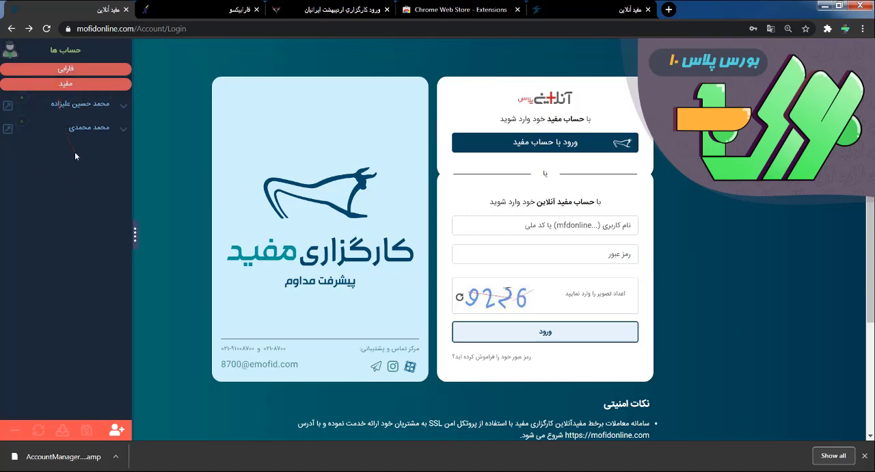
{"action": "left_click", "coordinate": [863, 456]}
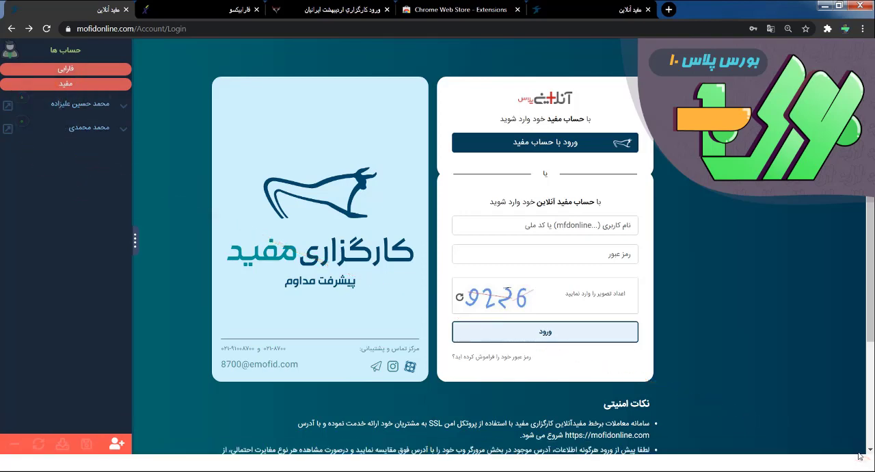
- Delete all the accounts from the مفید and فارابی groups one after another until the account list is empty
{"action": "left_click", "coordinate": [121, 105]}
{"action": "left_click", "coordinate": [31, 124]}
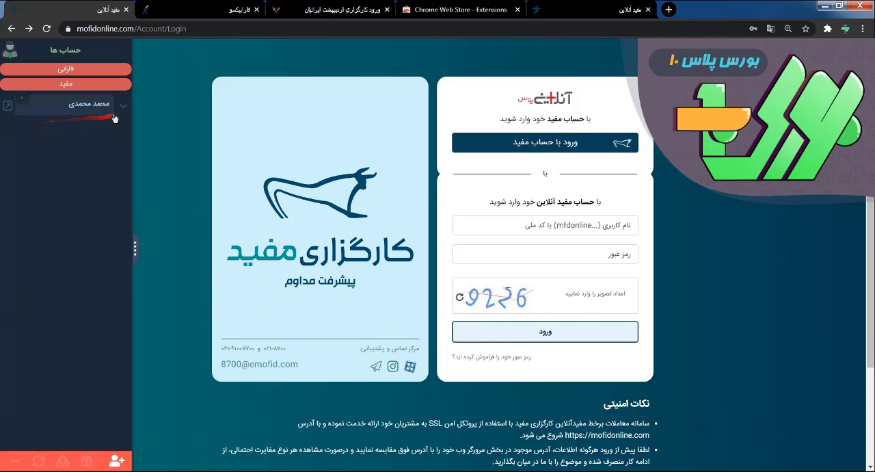
{"action": "left_click", "coordinate": [31, 124]}
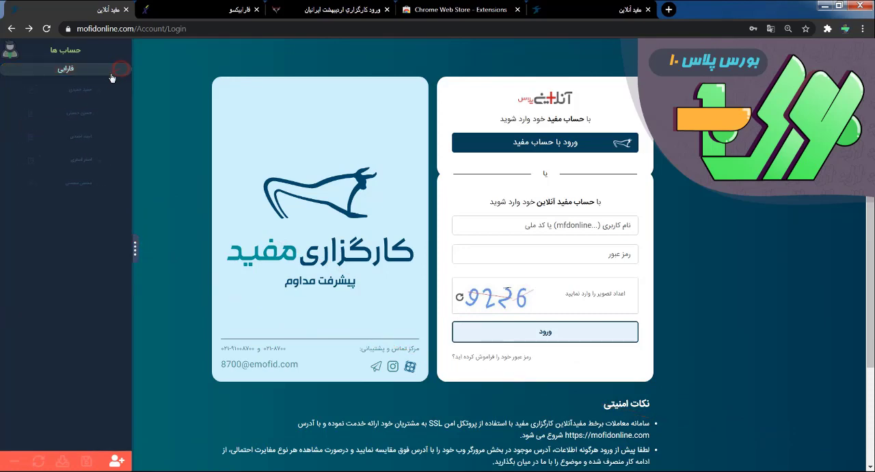
{"action": "left_click", "coordinate": [32, 110]}
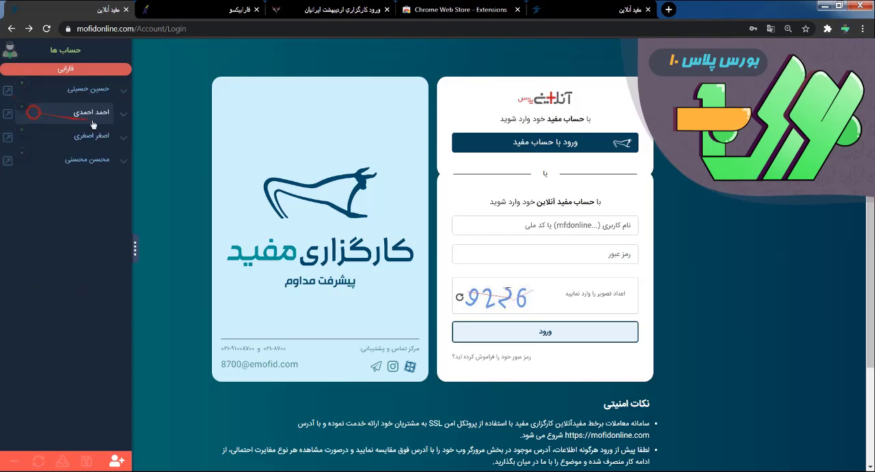
{"action": "left_click", "coordinate": [37, 108]}
{"action": "left_click", "coordinate": [69, 69]}
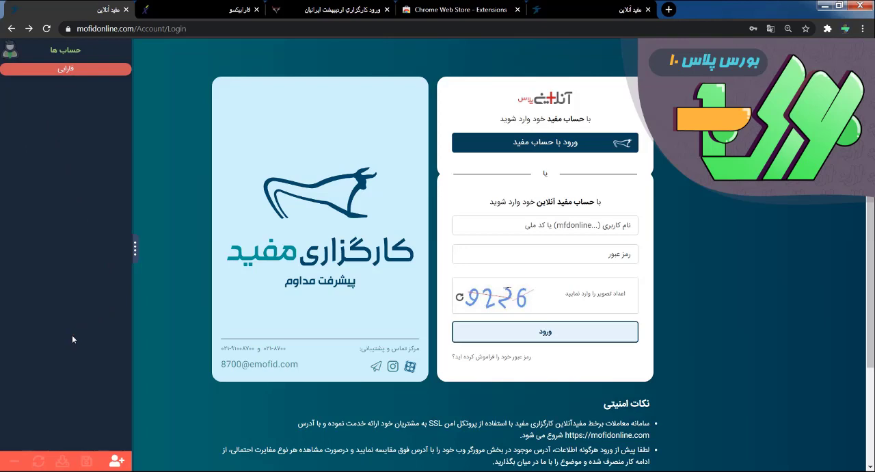
- Restore the accounts by loading the backup file AccountManagerPlus[2020.12.22]-[14:05:03].amp from the Downloads folder
{"action": "left_click", "coordinate": [62, 463]}
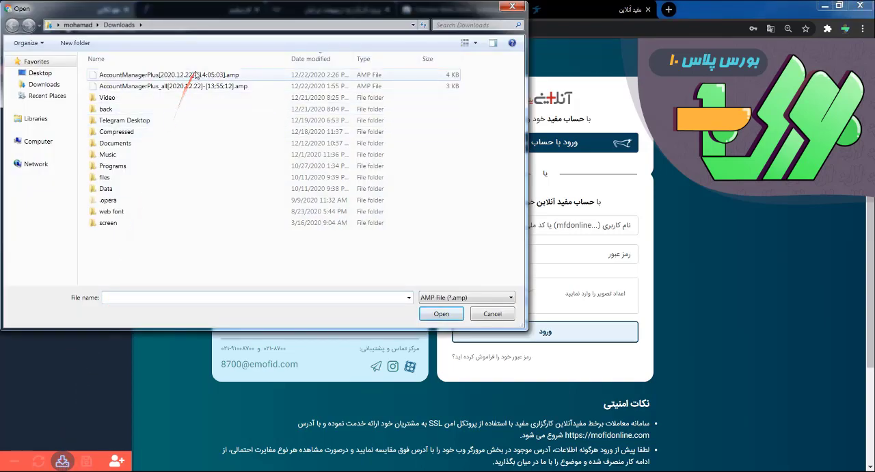
{"action": "left_click", "coordinate": [146, 75]}
{"action": "left_click", "coordinate": [441, 313]}
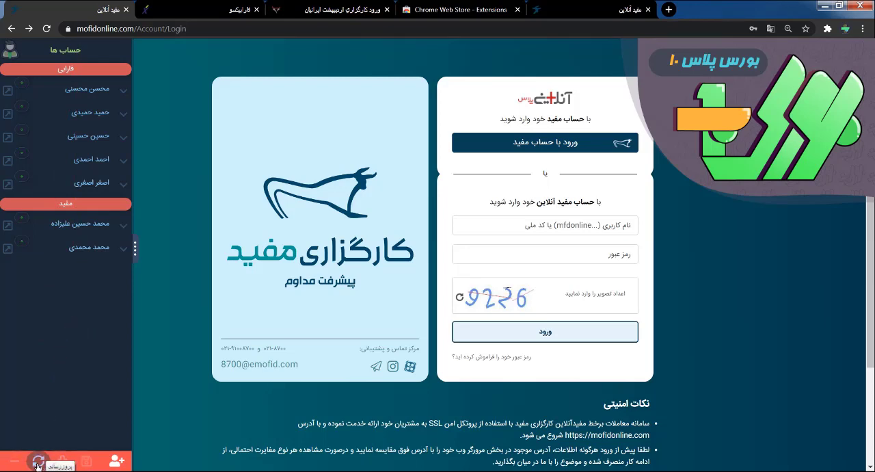
- Collapse all broker groups in the account list and expand them again
{"action": "left_click_drag", "start_coordinate": [37, 429], "coordinate": [19, 223]}
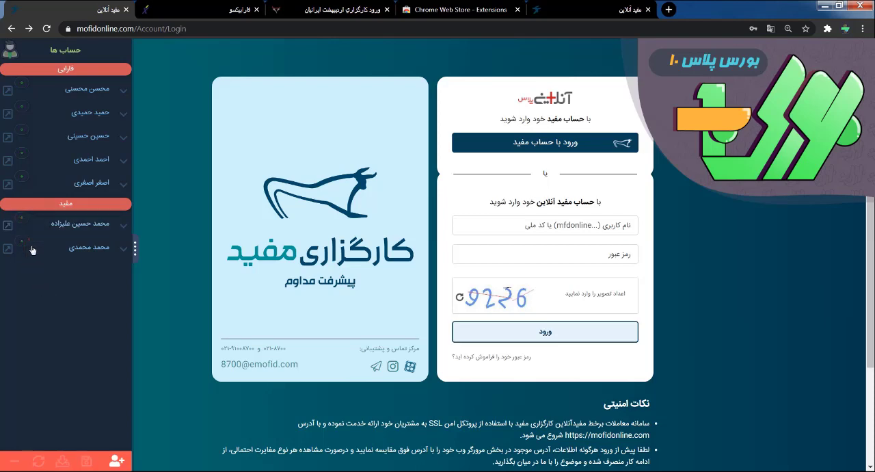
{"action": "left_click", "coordinate": [13, 462]}
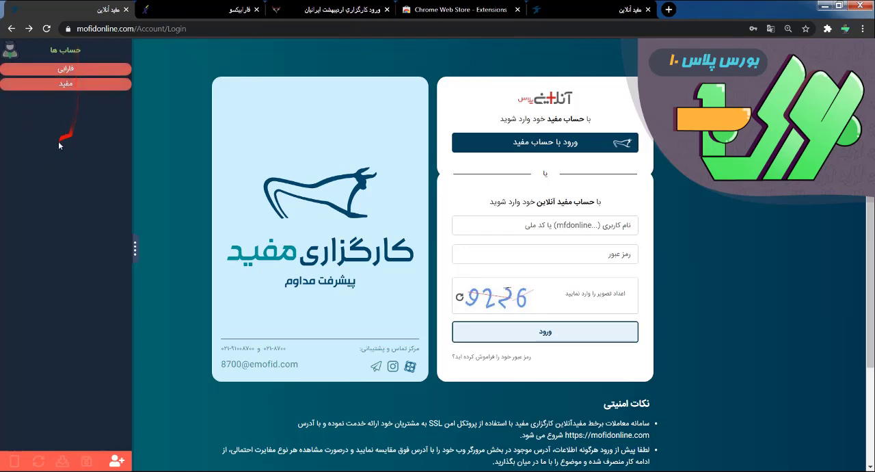
{"action": "left_click", "coordinate": [13, 461]}
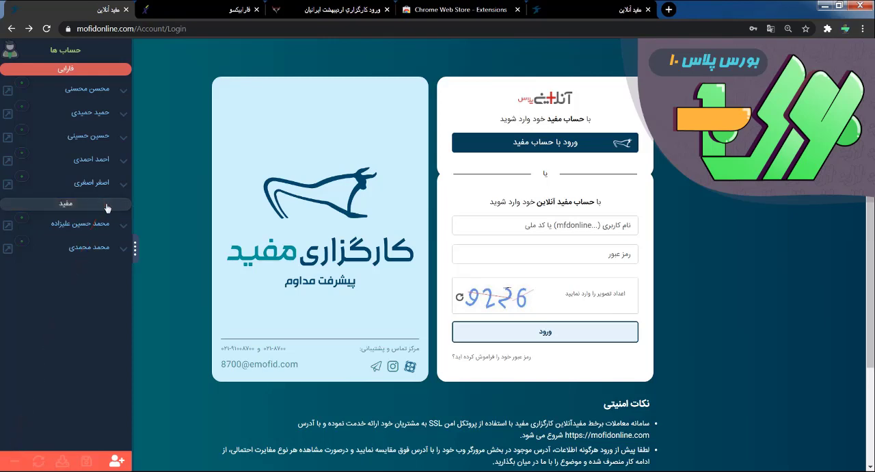
- Expand the details of the first account in the فارابی group and open its edit form
{"action": "left_click", "coordinate": [123, 91]}
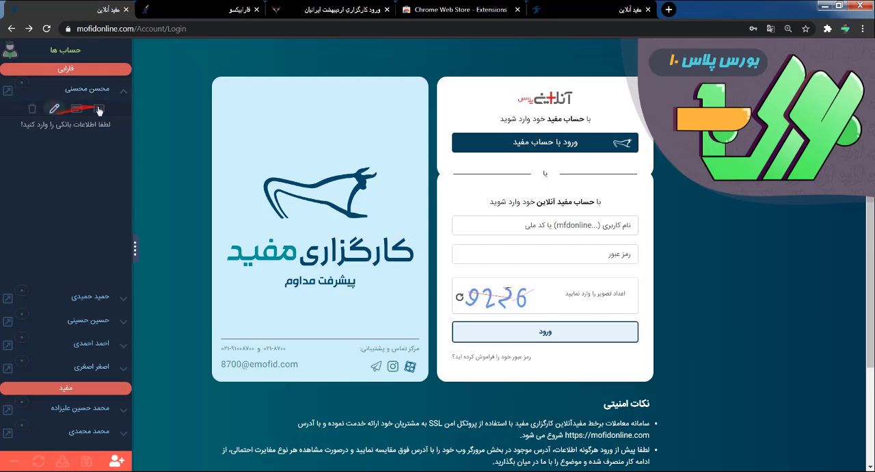
{"action": "left_click", "coordinate": [54, 112]}
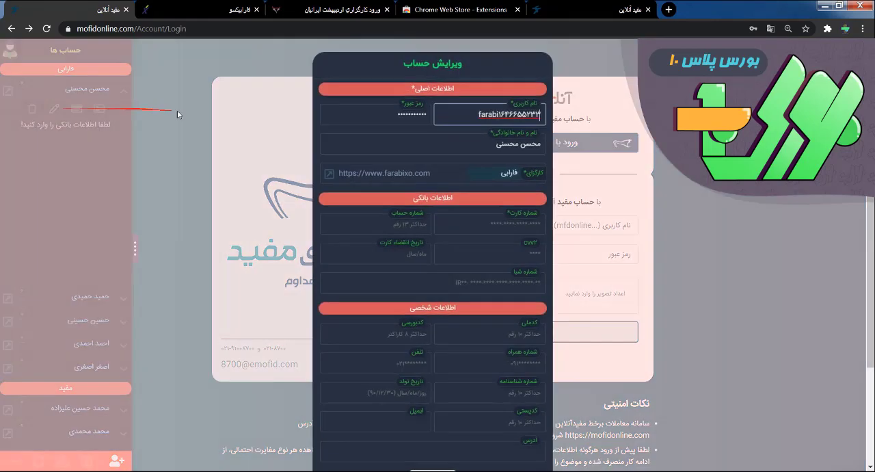
{"action": "left_click", "coordinate": [482, 222]}
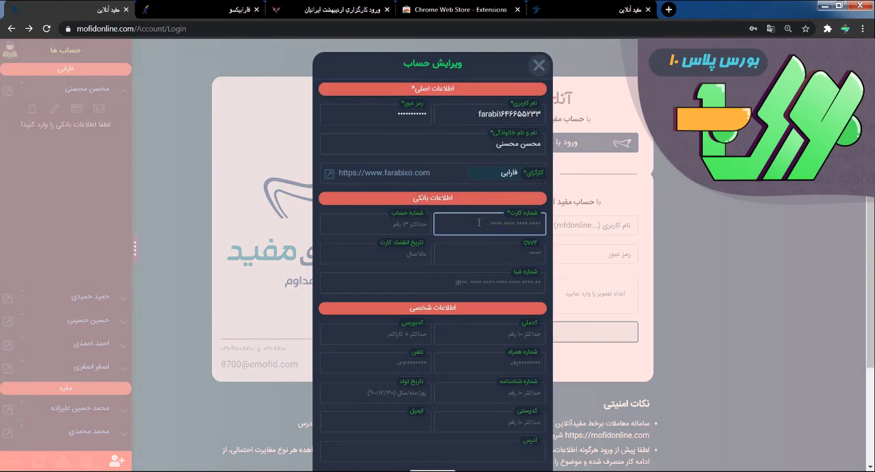
{"action": "left_click", "coordinate": [73, 129]}
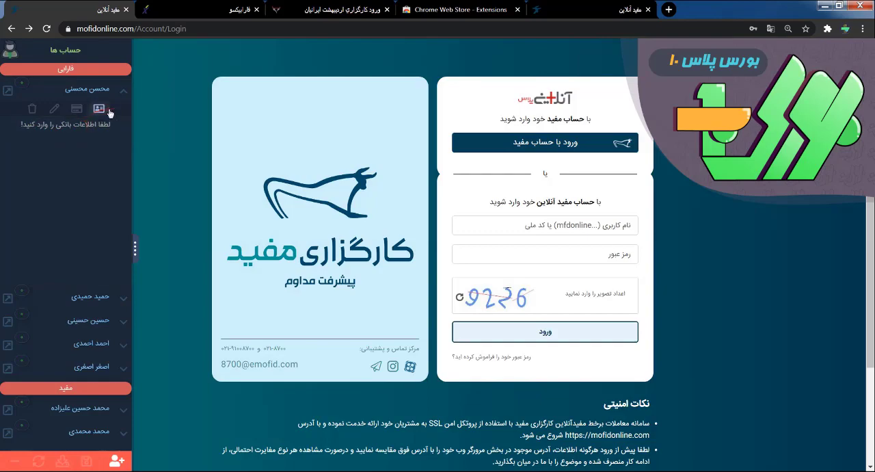
{"action": "left_click", "coordinate": [66, 127]}
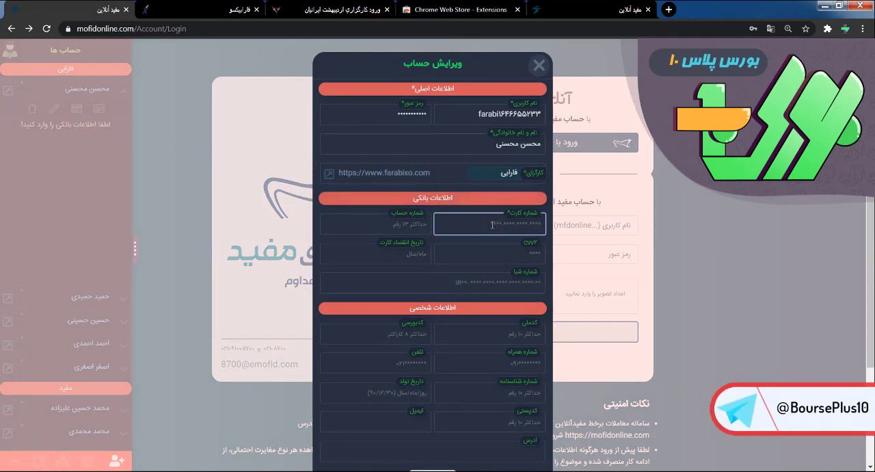
- Fill in the account's bank information: card number, account number, CVV2, card expiry date, and Sheba number
{"action": "left_click", "coordinate": [491, 224]}
{"action": "type", "text": "1111-1111-1111-1111"}
{"action": "left_click", "coordinate": [399, 226]}
{"action": "type", "text": "2"}
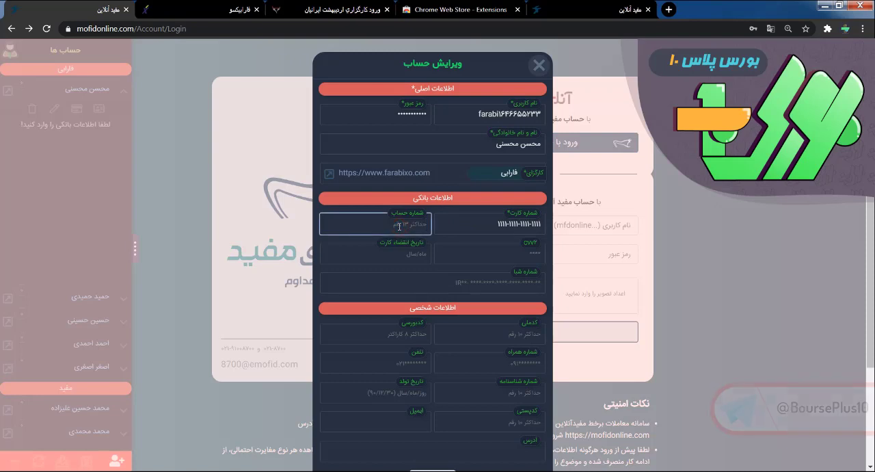
{"action": "type", "text": "2222222222"}
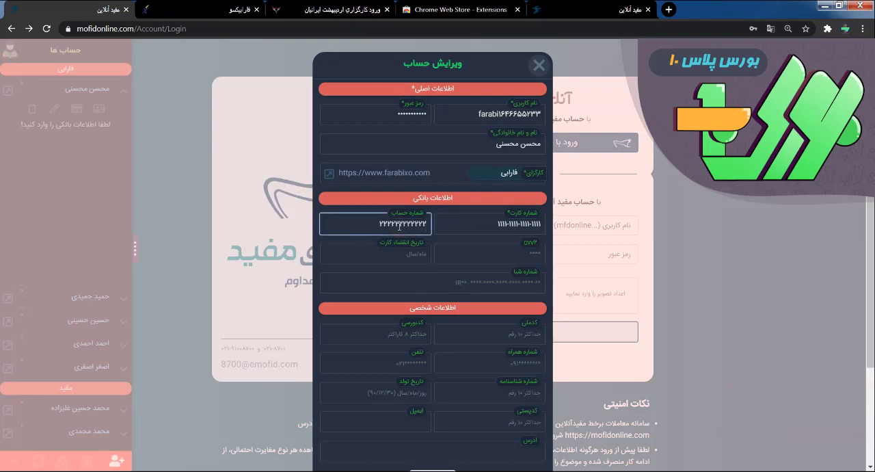
{"action": "left_click", "coordinate": [471, 251]}
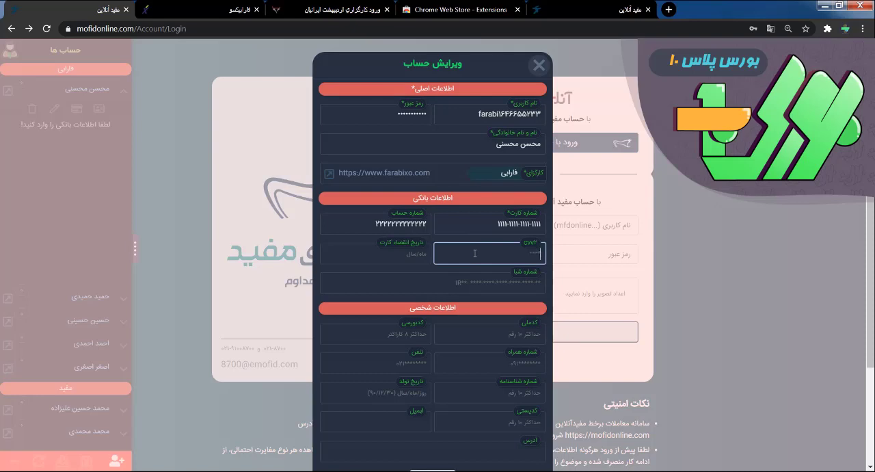
{"action": "type", "text": "333"}
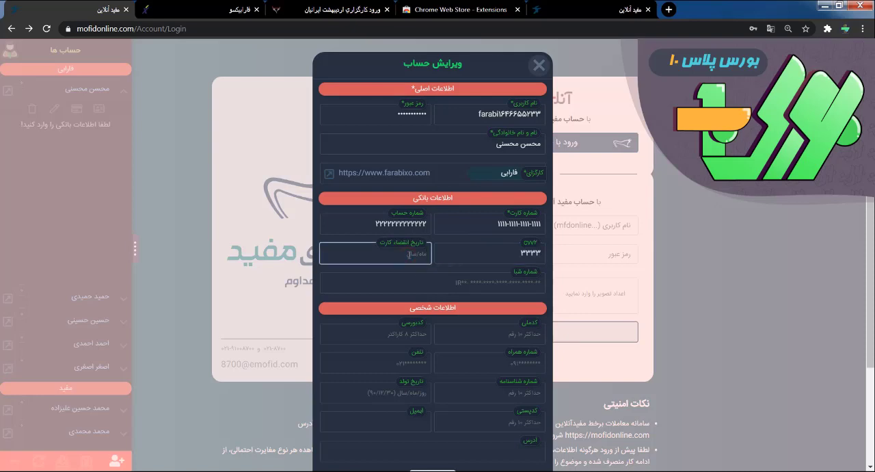
{"action": "left_click", "coordinate": [519, 289]}
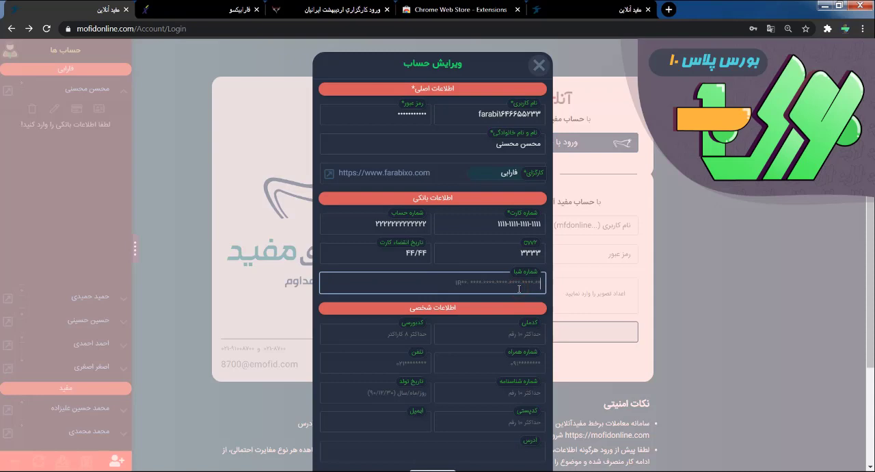
{"action": "type", "text": "IR22222222222222222222"}
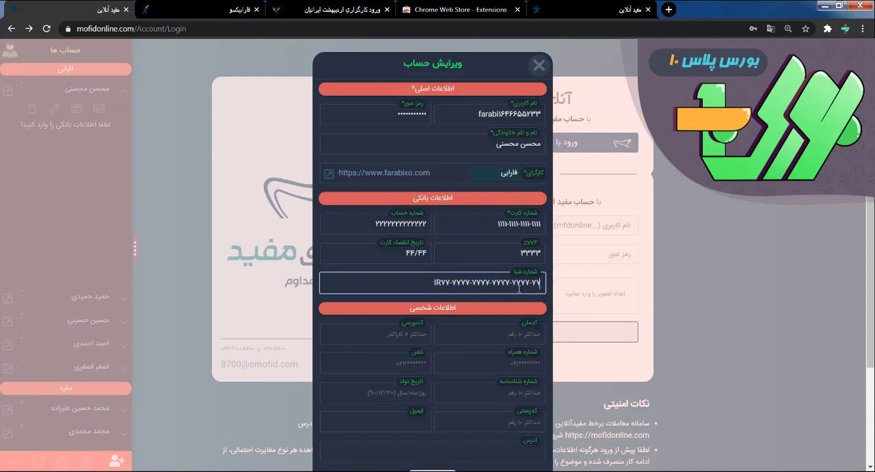
- Enter the account holder's national ID, bourse code, mobile number, and phone number, and save the account changes
{"action": "left_click", "coordinate": [526, 338]}
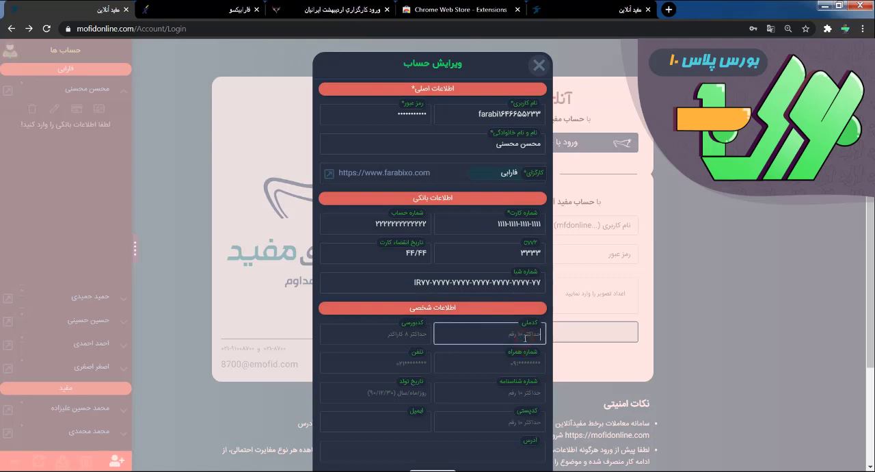
{"action": "left_click", "coordinate": [392, 334]}
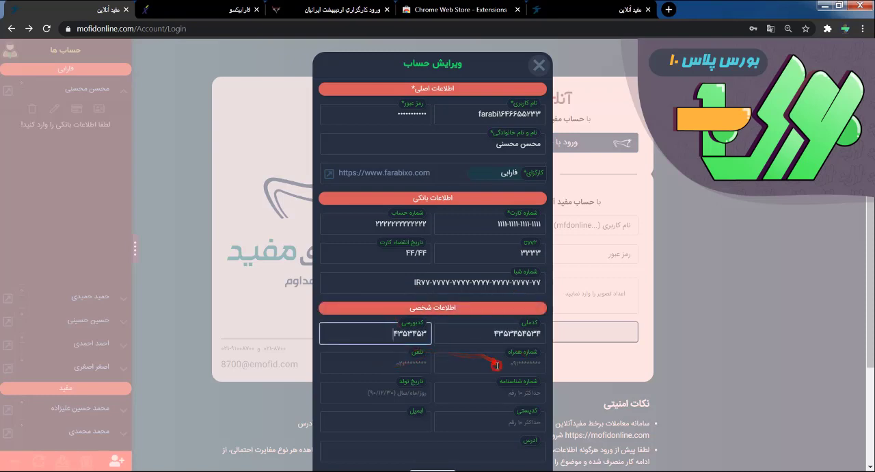
{"action": "key", "text": "BackSpace"}
{"action": "left_click", "coordinate": [496, 365]}
{"action": "type", "text": "4"}
{"action": "left_click", "coordinate": [422, 368]}
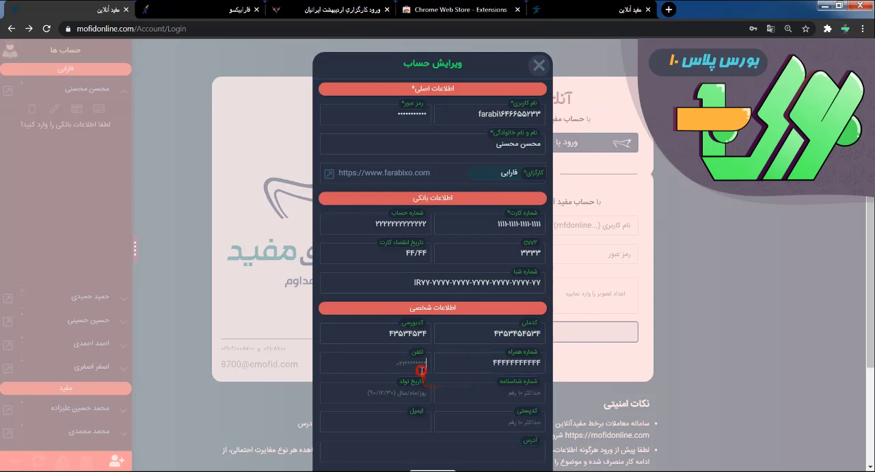
{"action": "type", "text": "55555"}
{"action": "left_click", "coordinate": [438, 309]}
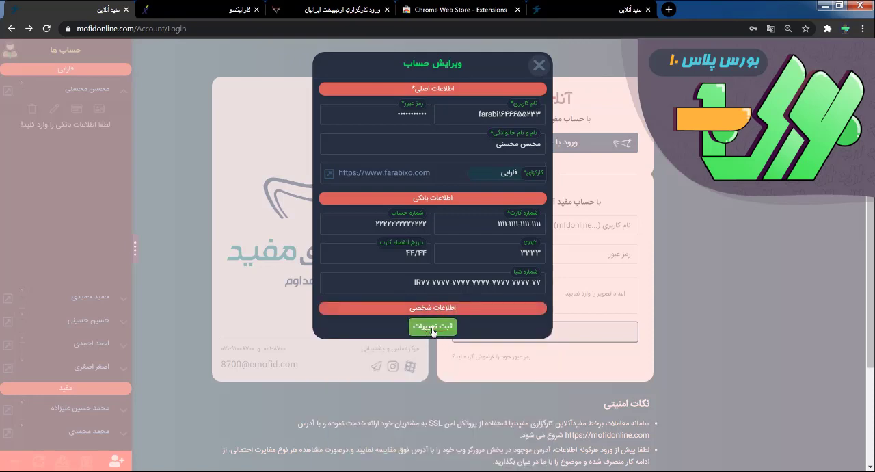
{"action": "left_click", "coordinate": [432, 327]}
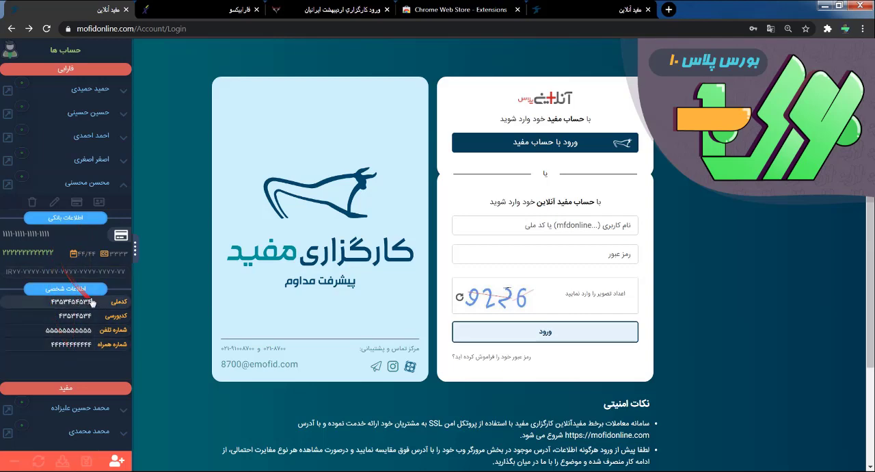
- Collapse and re-expand the edited account's details to review its bank and personal information, leaving them collapsed
{"action": "left_click", "coordinate": [125, 186]}
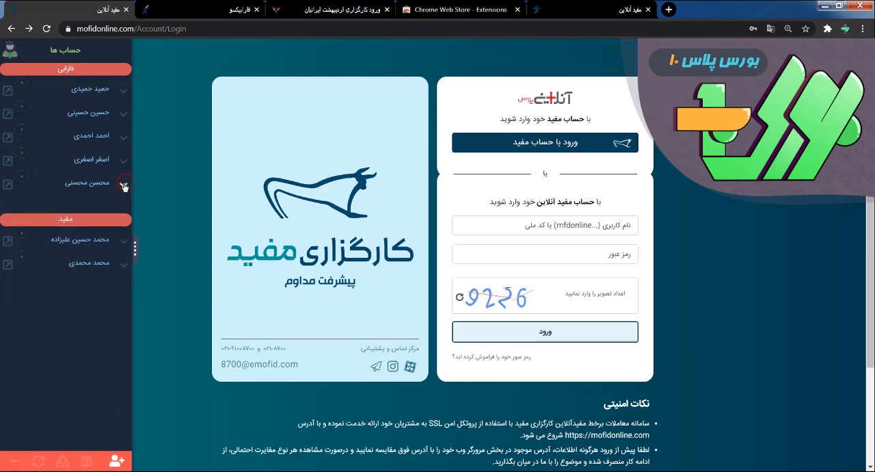
{"action": "left_click", "coordinate": [125, 187]}
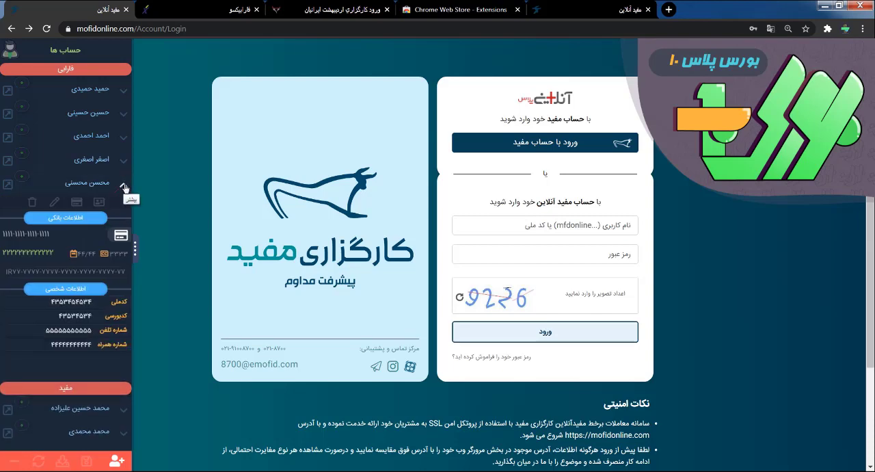
{"action": "left_click", "coordinate": [125, 186]}
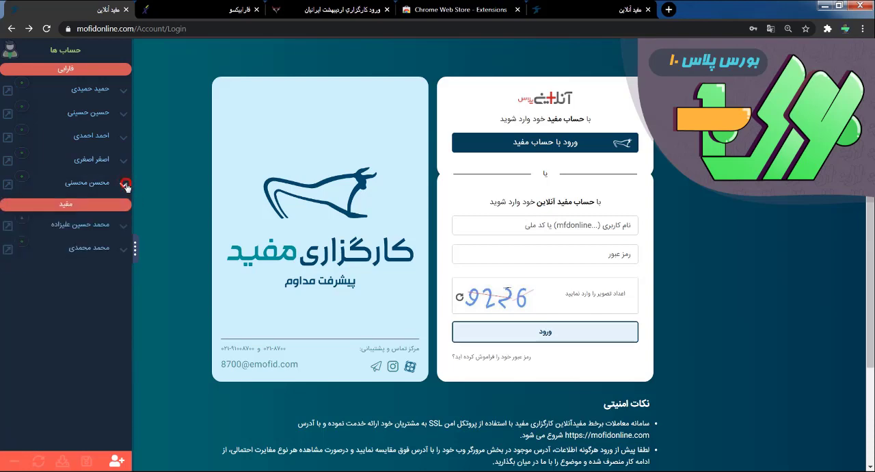
- Expand the details of the last account in the فارابی group, copy its national ID, and paste it into the browser's address field
{"action": "left_click", "coordinate": [126, 187]}
{"action": "left_click", "coordinate": [75, 216]}
{"action": "left_click", "coordinate": [74, 220]}
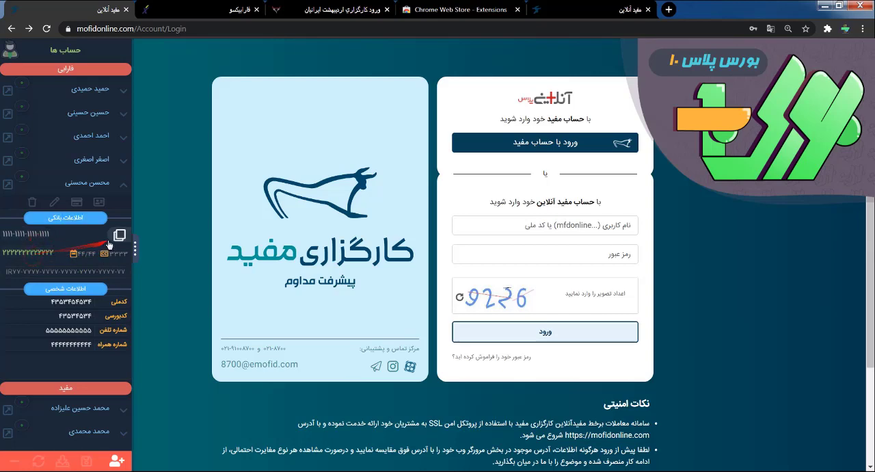
{"action": "left_click", "coordinate": [84, 317]}
{"action": "left_click", "coordinate": [164, 28]}
{"action": "right_click", "coordinate": [165, 29]}
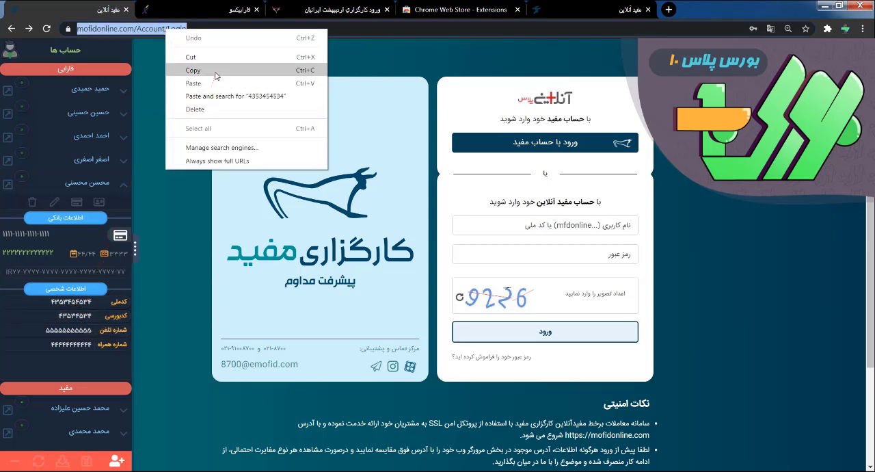
{"action": "left_click", "coordinate": [206, 82]}
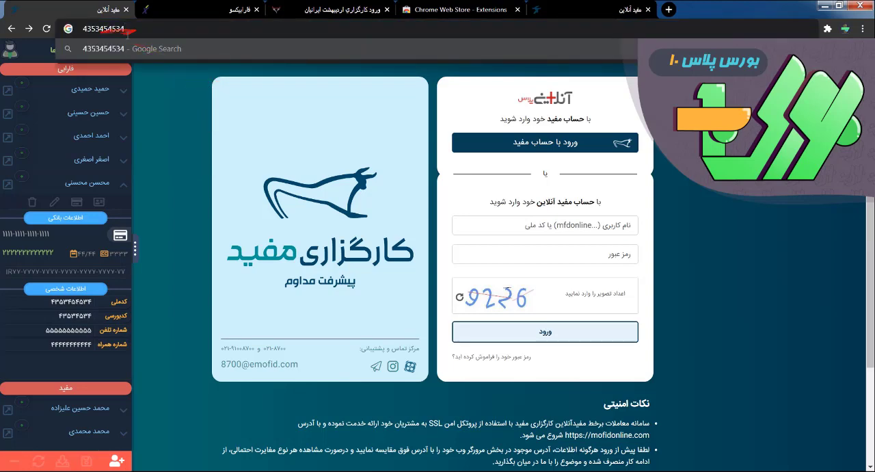
{"action": "left_click", "coordinate": [68, 332]}
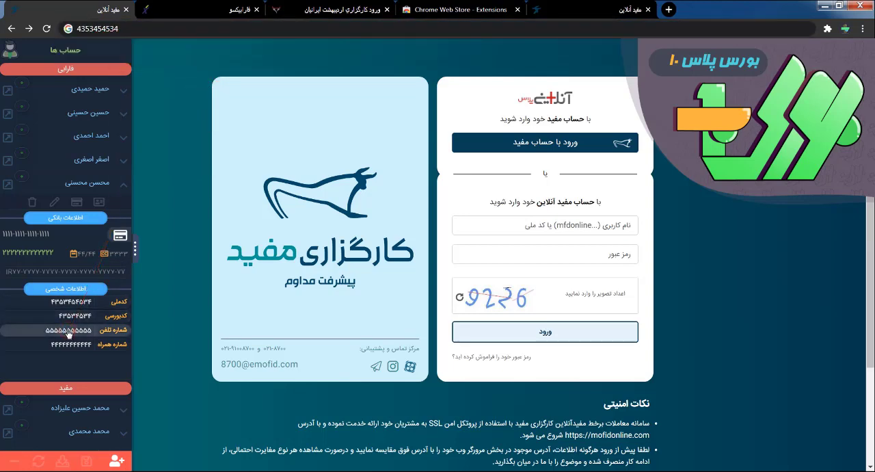
- Hide and show again the personal information and bank information sections of the expanded account
{"action": "left_click", "coordinate": [98, 202]}
{"action": "left_click", "coordinate": [99, 202]}
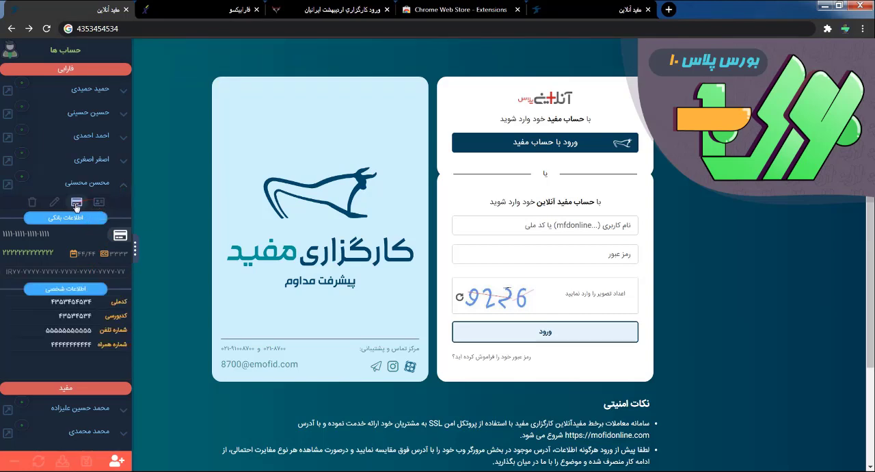
{"action": "left_click", "coordinate": [79, 203]}
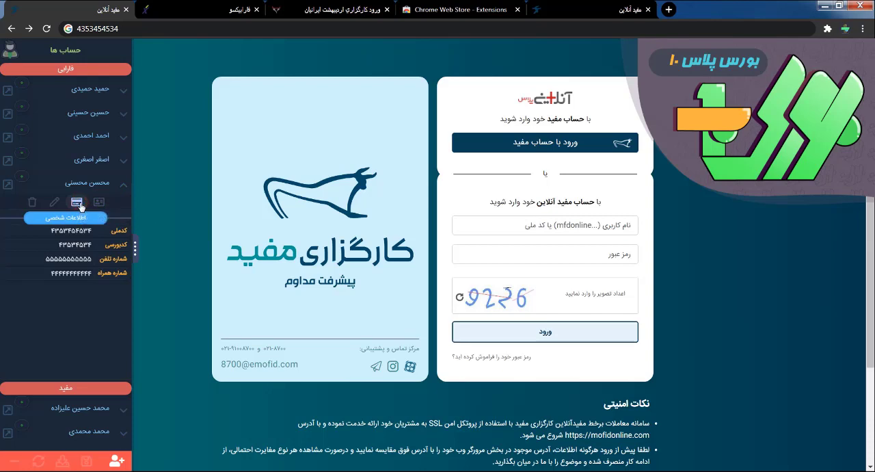
{"action": "left_click", "coordinate": [79, 203]}
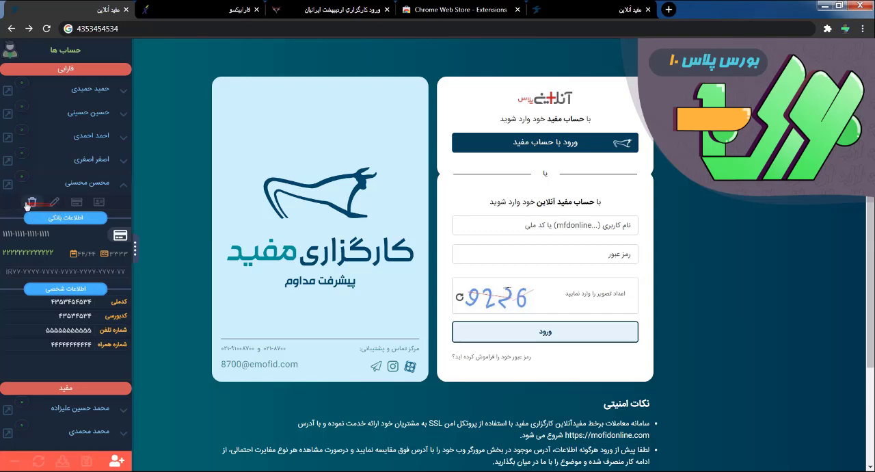
- Delete the fourth account in the فارابی group and collapse the details of the group's remaining expanded account
{"action": "left_click", "coordinate": [118, 159]}
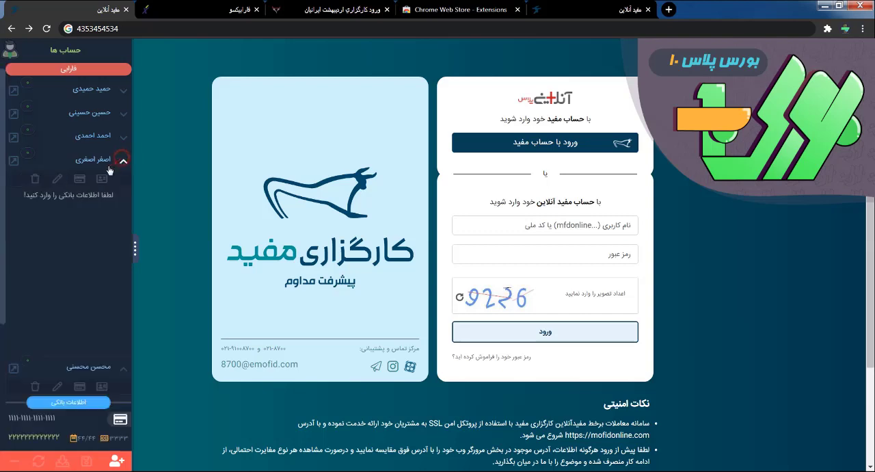
{"action": "left_click", "coordinate": [39, 179]}
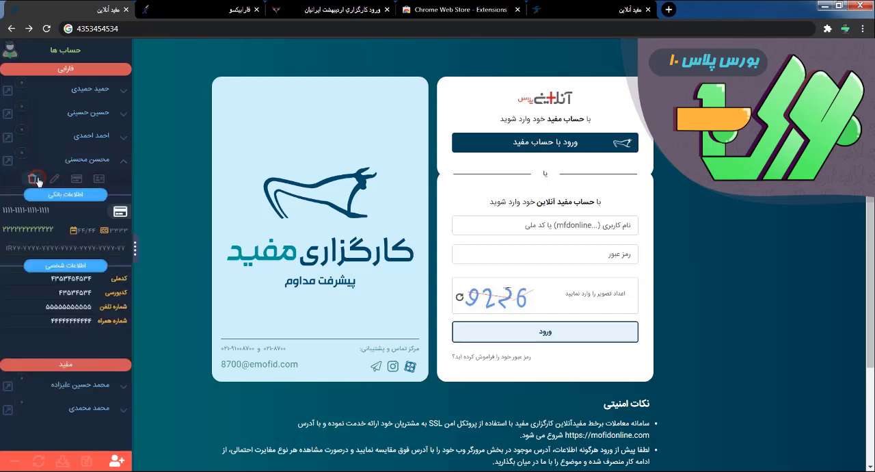
{"action": "left_click", "coordinate": [119, 161]}
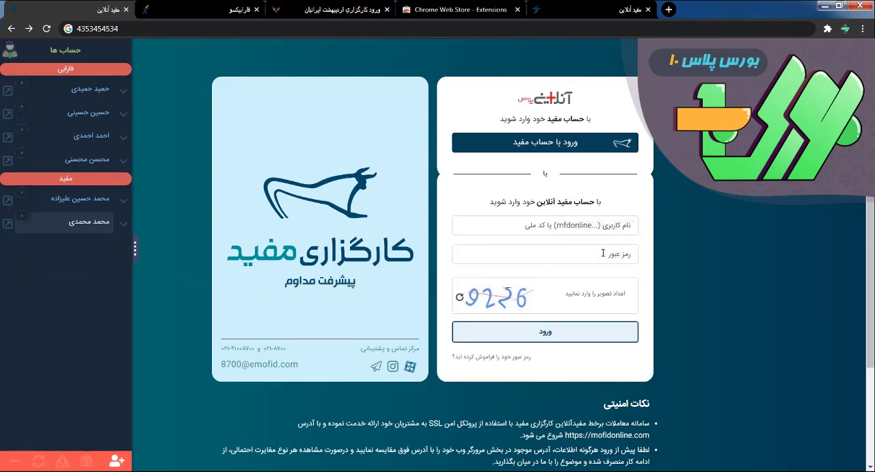
- Fill the login form with the saved username and password of each مفید account, ending with the first, and activate the captcha field
{"action": "left_click", "coordinate": [83, 202]}
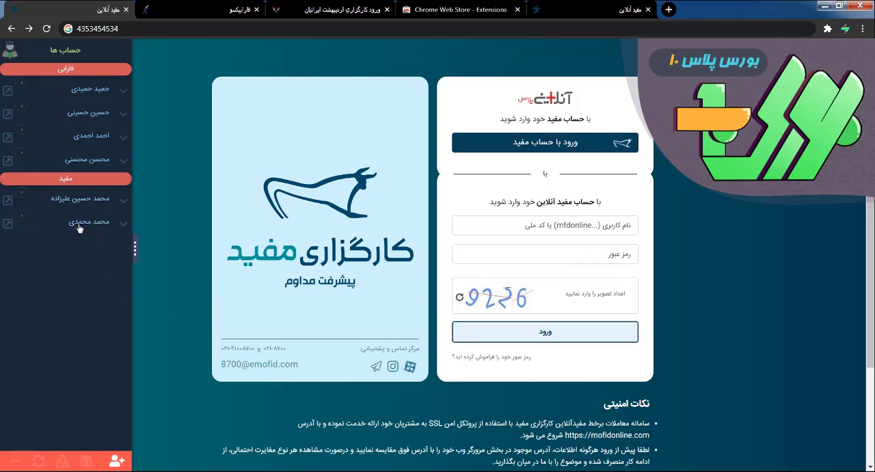
{"action": "left_click", "coordinate": [79, 222]}
{"action": "left_click", "coordinate": [83, 204]}
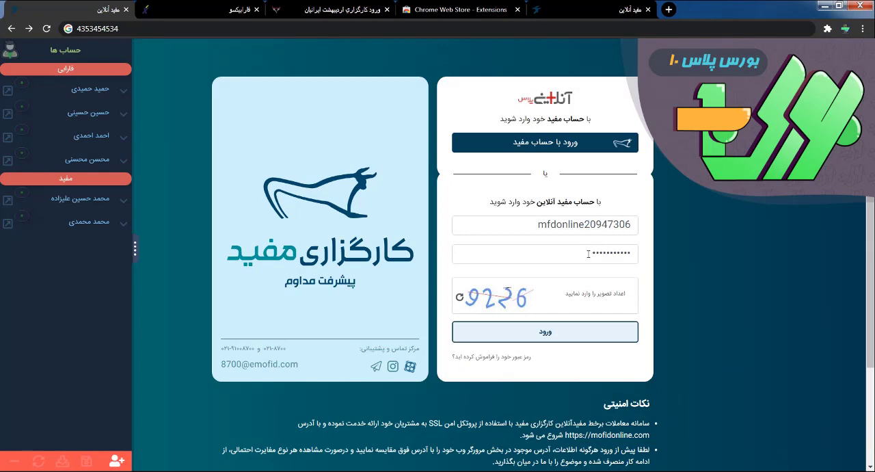
{"action": "left_click", "coordinate": [603, 294]}
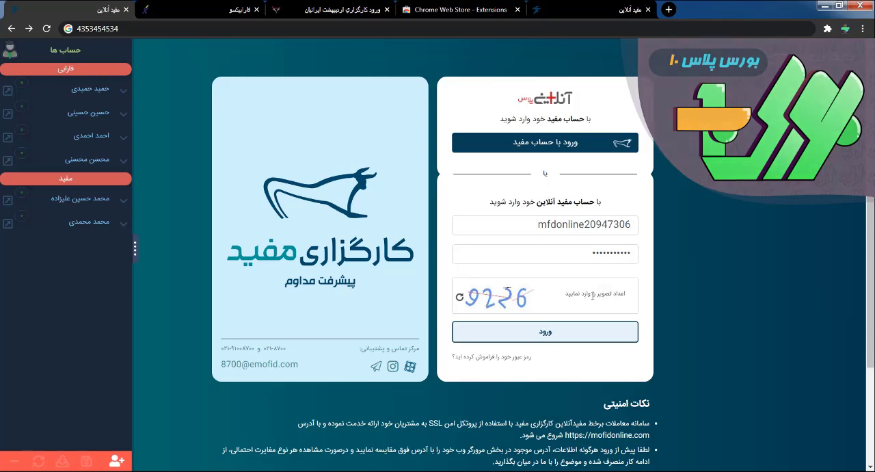
- Open the brokerage page of the first مفید account and fill its login form with that account's saved username and password
{"action": "left_click", "coordinate": [7, 203]}
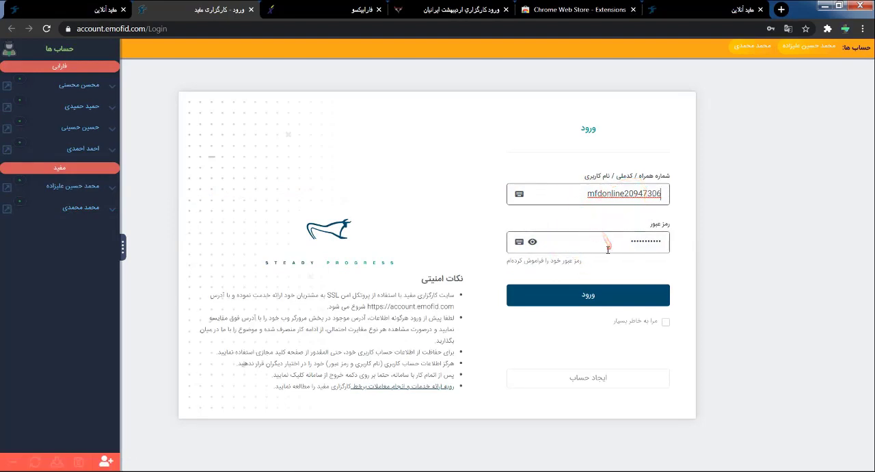
{"action": "left_click", "coordinate": [63, 190]}
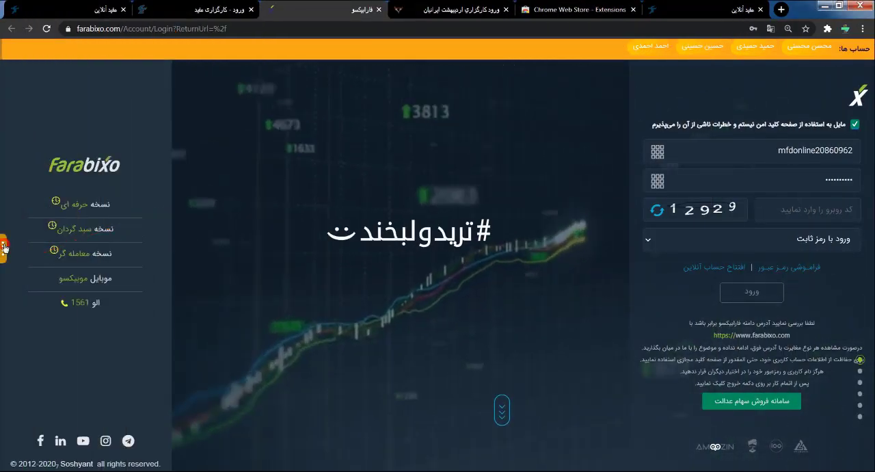
- On the Farabixo login page, expand the فارابی group and fill in saved usernames and passwords of different accounts, ending with the fourth; hide the sidebar
{"action": "left_click", "coordinate": [4, 247]}
{"action": "left_click", "coordinate": [68, 69]}
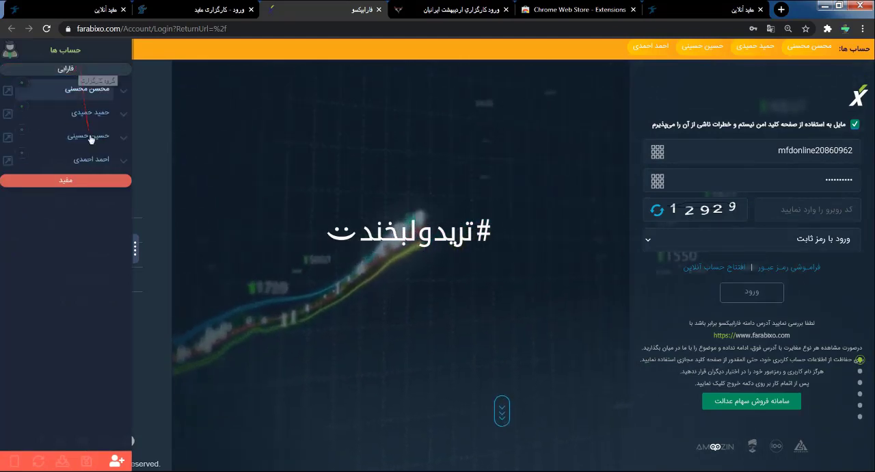
{"action": "left_click", "coordinate": [810, 48]}
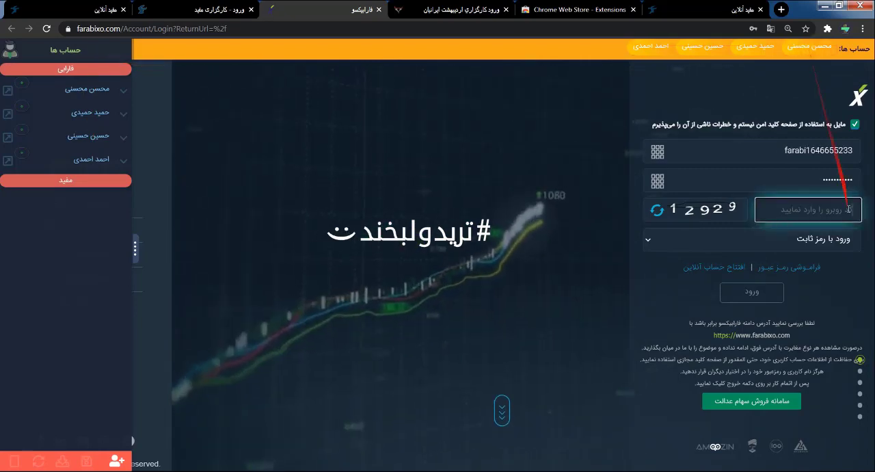
{"action": "left_click", "coordinate": [754, 54]}
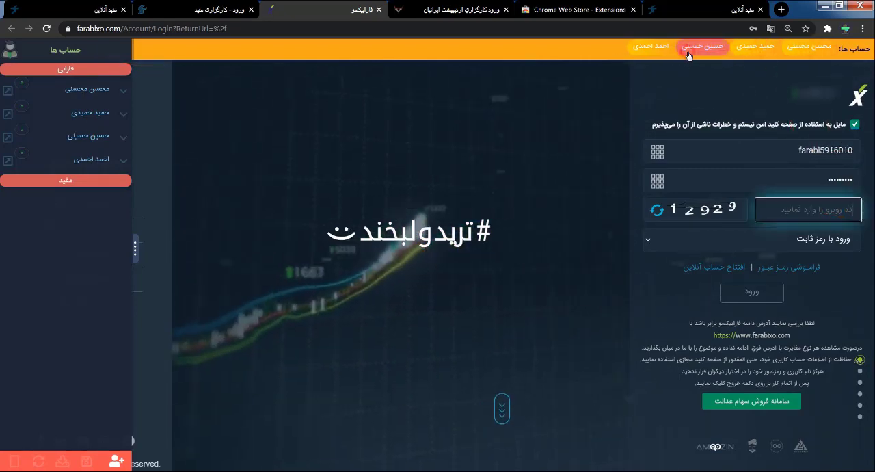
{"action": "left_click", "coordinate": [651, 47]}
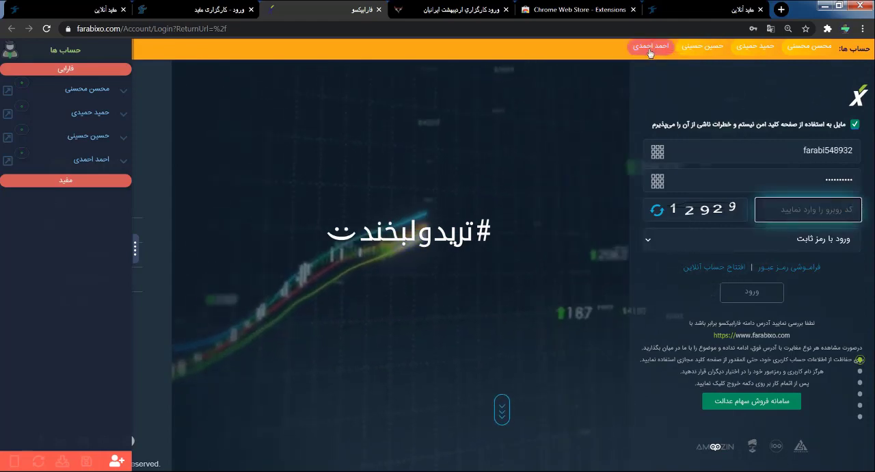
{"action": "left_click", "coordinate": [135, 250]}
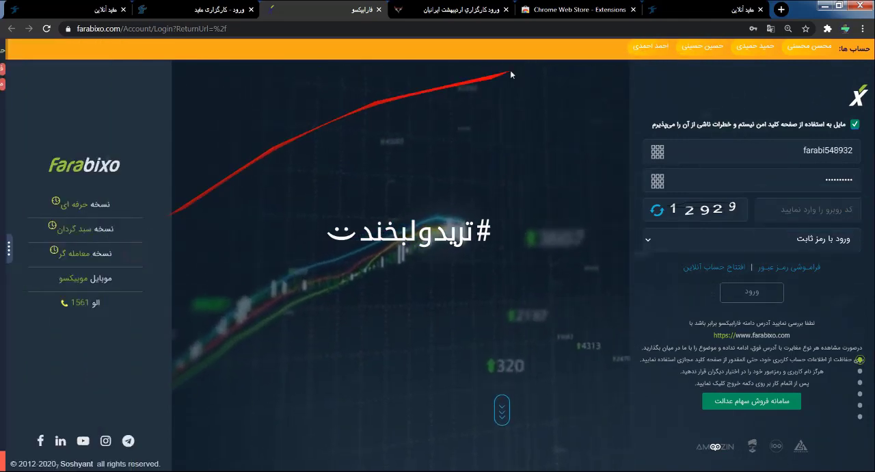
{"action": "left_click", "coordinate": [649, 50]}
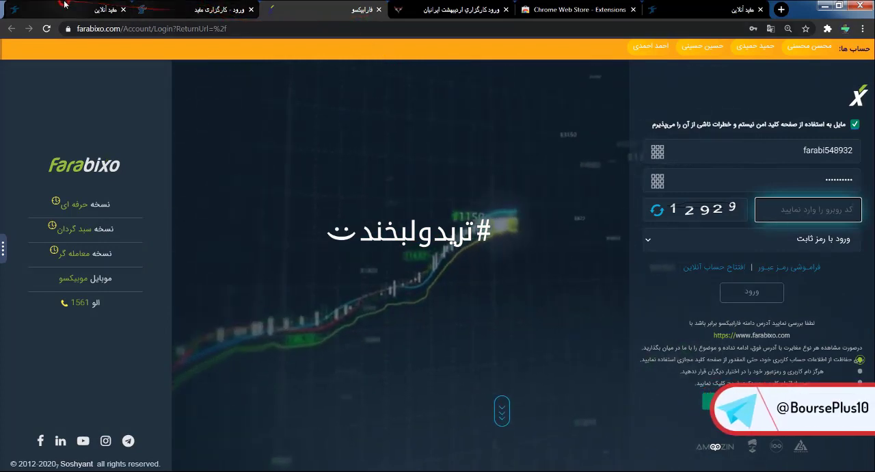
- Reload the مفید آنلاین login page and log in with the first مفید account's saved username and password and the captcha code
{"action": "left_click", "coordinate": [110, 10]}
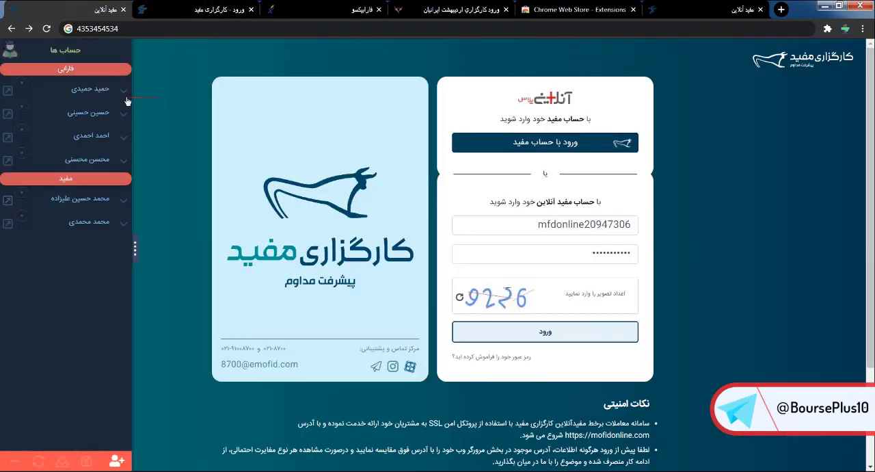
{"action": "left_click", "coordinate": [47, 30]}
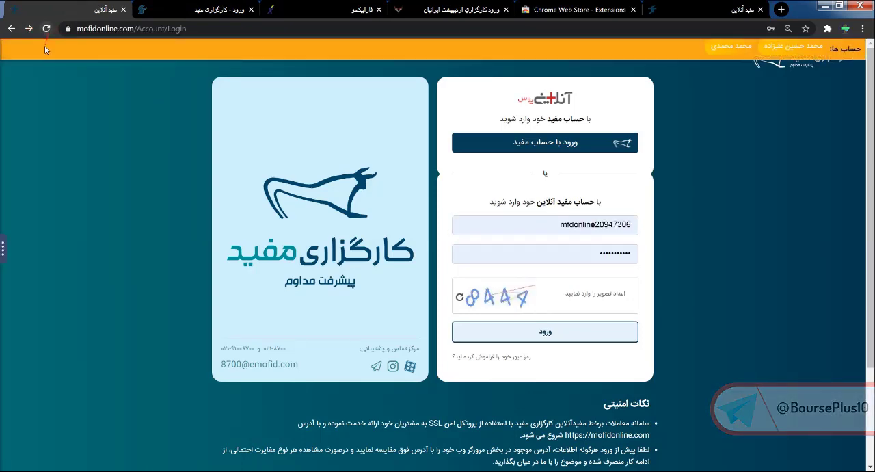
{"action": "left_click", "coordinate": [793, 48]}
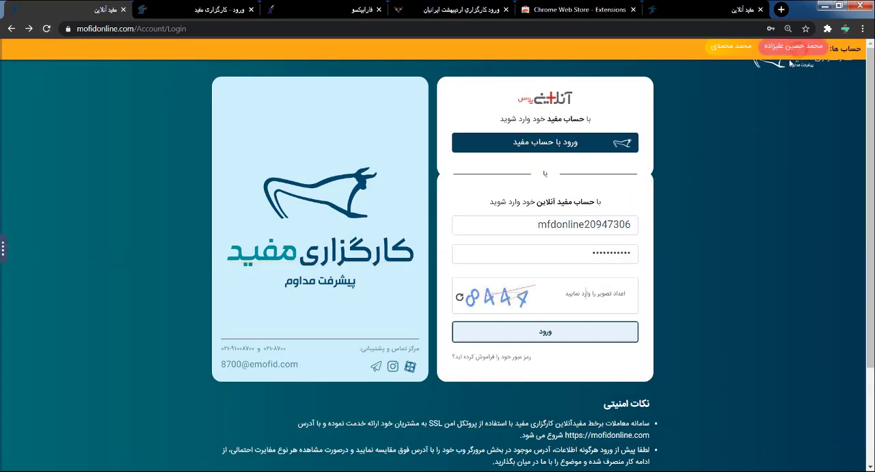
{"action": "left_click", "coordinate": [617, 296]}
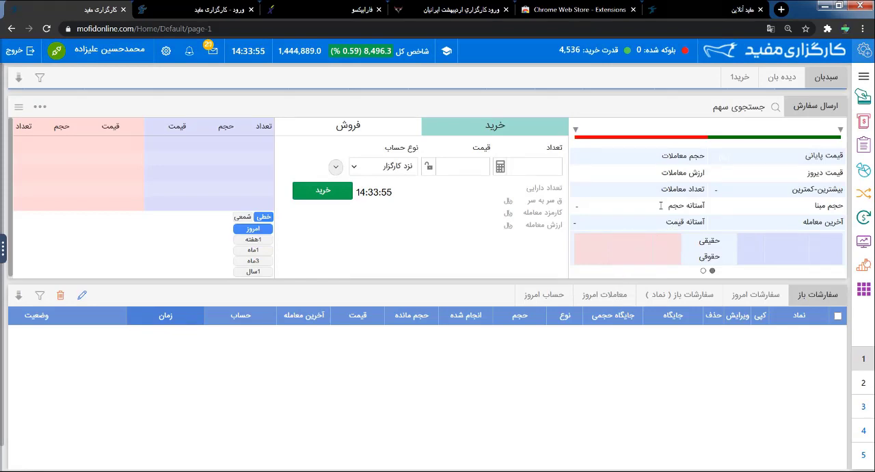
- Show the accounts sidebar, expand the details of the first account in the مفید group, and open its edit form
{"action": "left_click", "coordinate": [4, 247]}
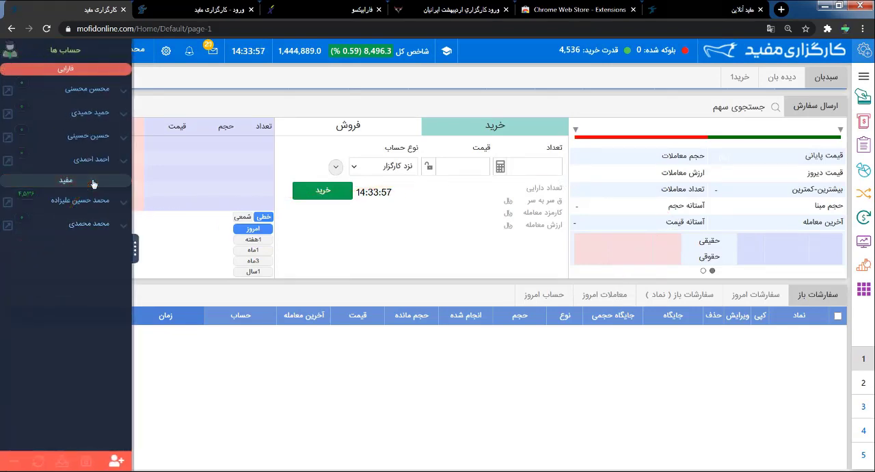
{"action": "left_click", "coordinate": [93, 182]}
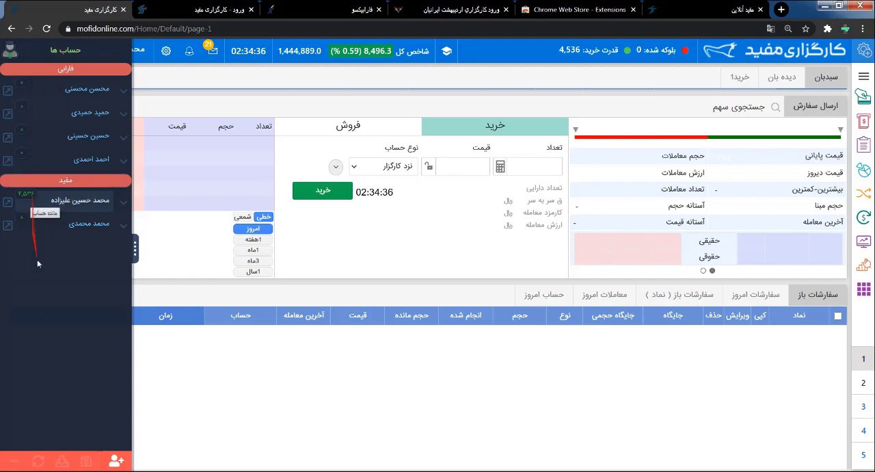
{"action": "left_click", "coordinate": [125, 203]}
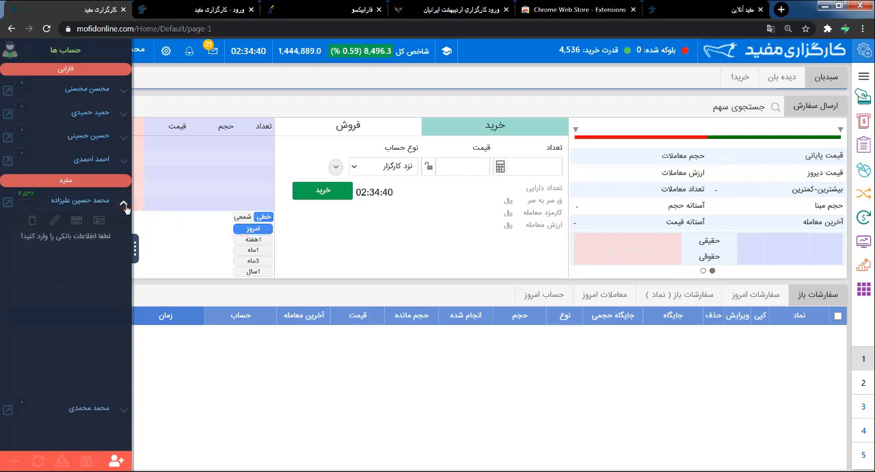
{"action": "left_click", "coordinate": [125, 159]}
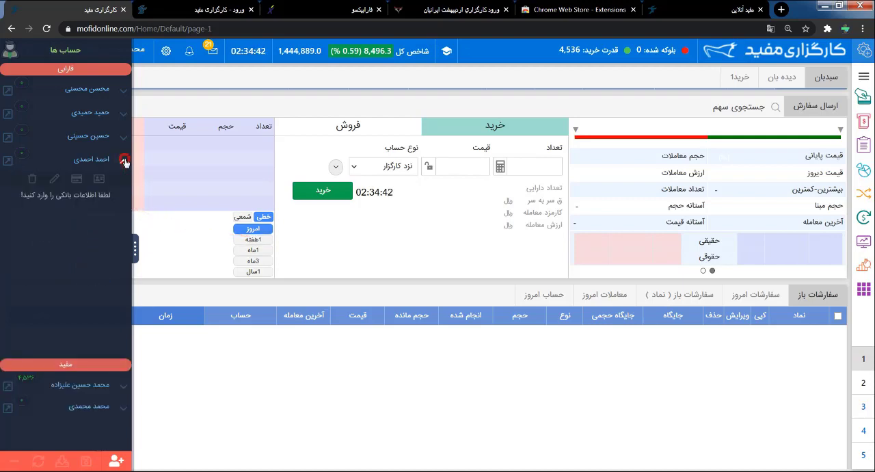
{"action": "left_click", "coordinate": [124, 160]}
{"action": "left_click", "coordinate": [121, 200]}
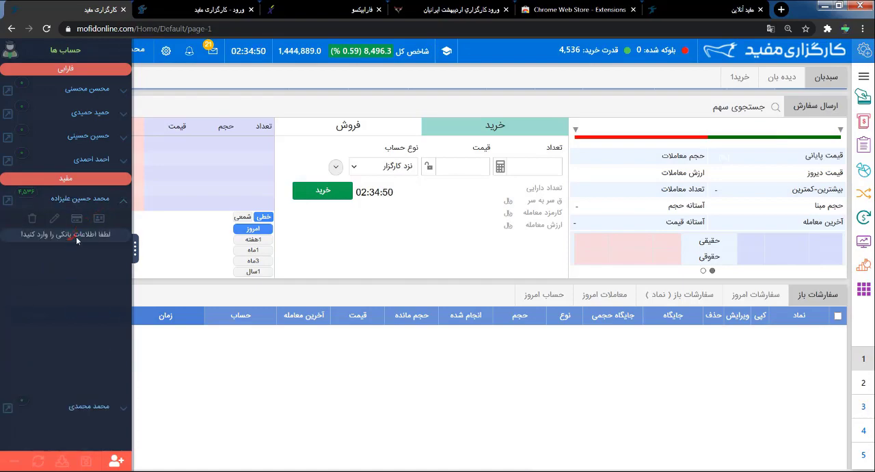
{"action": "left_click", "coordinate": [66, 234]}
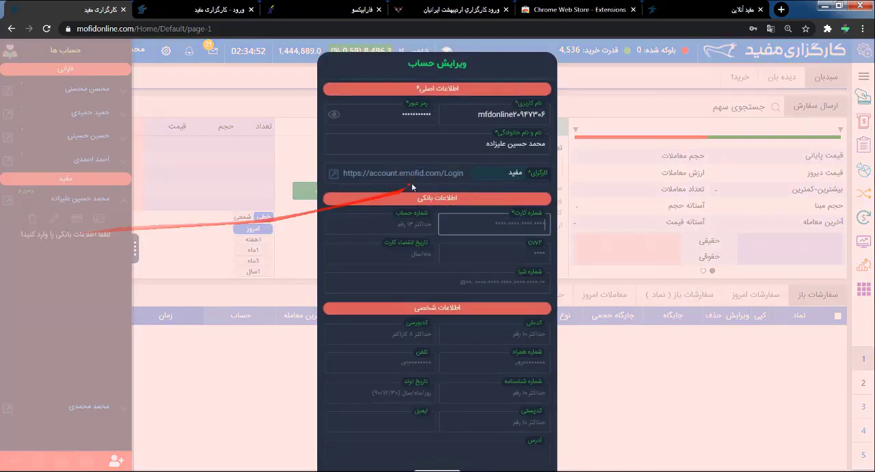
- Enter the card number, bank account number and CVV2 in the bank information section of the account's edit form
{"action": "type", "text": "1111111111111111"}
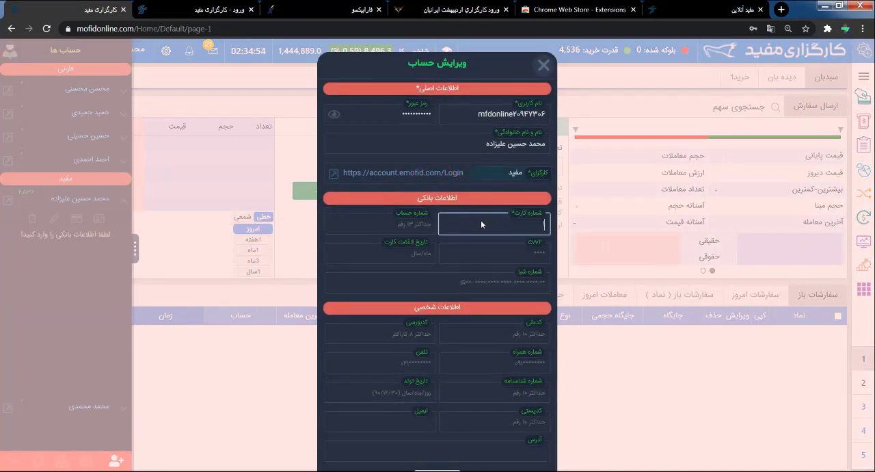
{"action": "left_click", "coordinate": [420, 231]}
{"action": "type", "text": "2"}
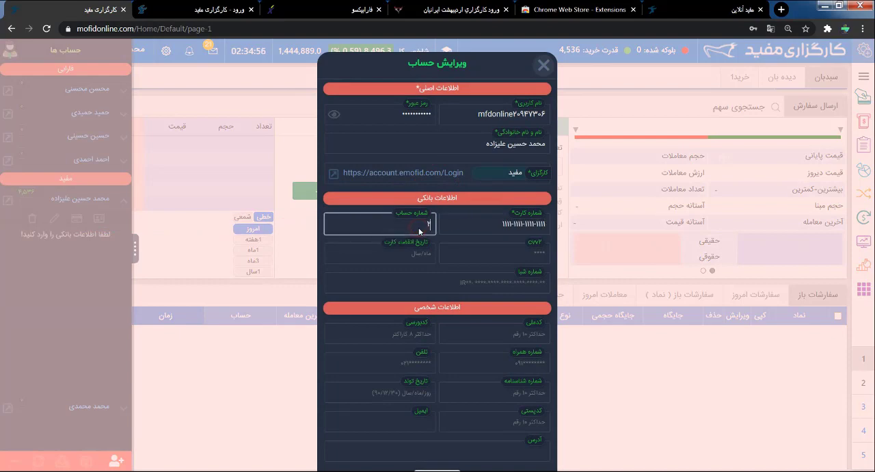
{"action": "left_click", "coordinate": [486, 248]}
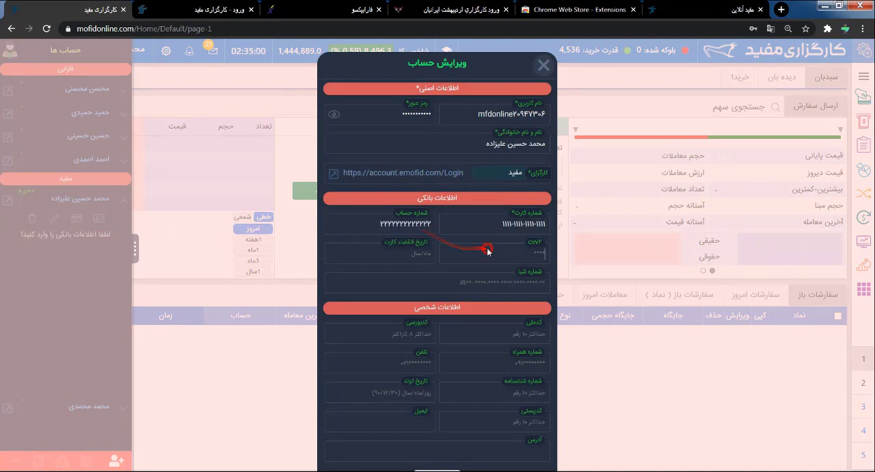
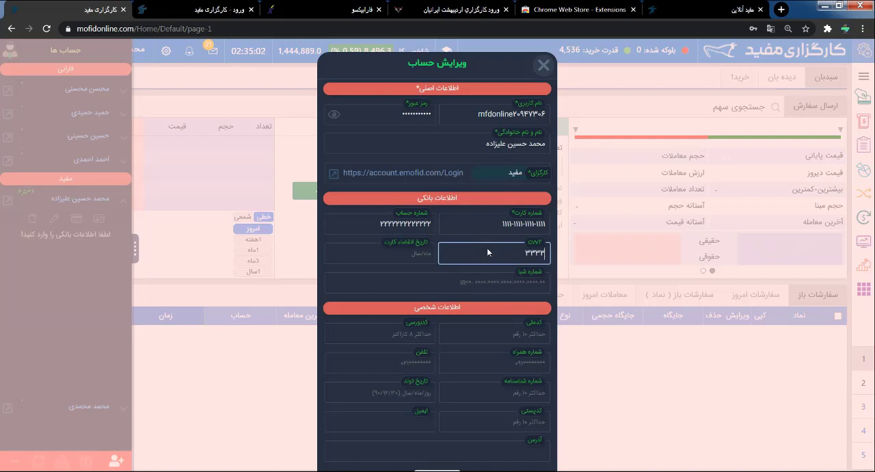
- Enter the card's expiry date and the Sheba number in the bank information, and save the edited account
{"action": "left_click", "coordinate": [422, 254]}
{"action": "type", "text": "4"}
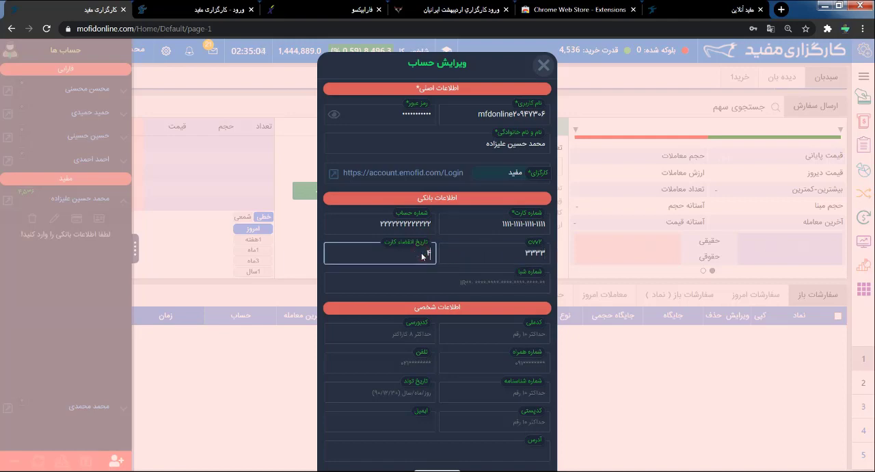
{"action": "left_click", "coordinate": [468, 283]}
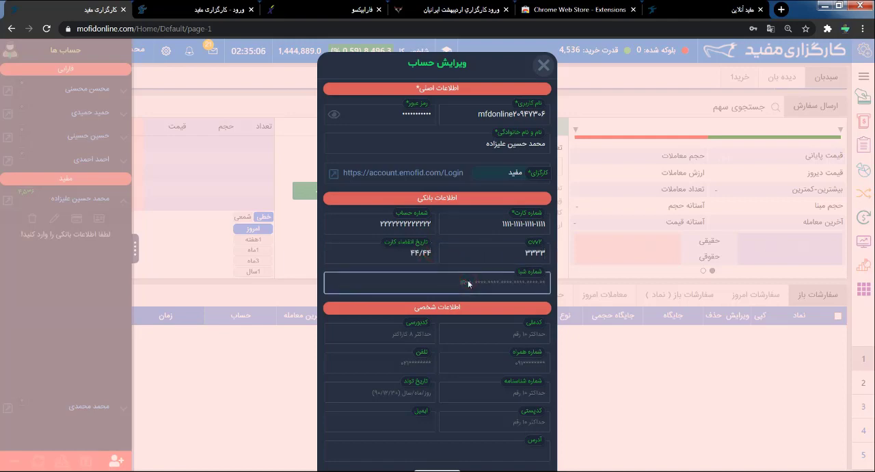
{"action": "type", "text": "2222222222"}
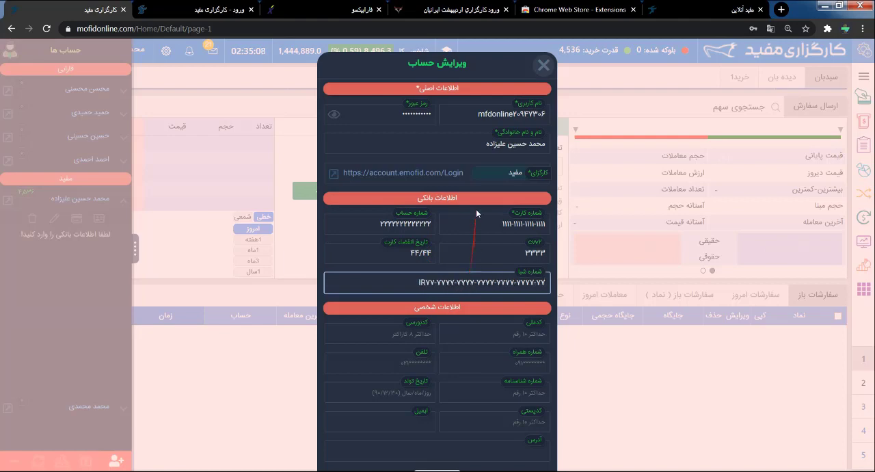
{"action": "left_click", "coordinate": [447, 307]}
{"action": "left_click", "coordinate": [444, 329]}
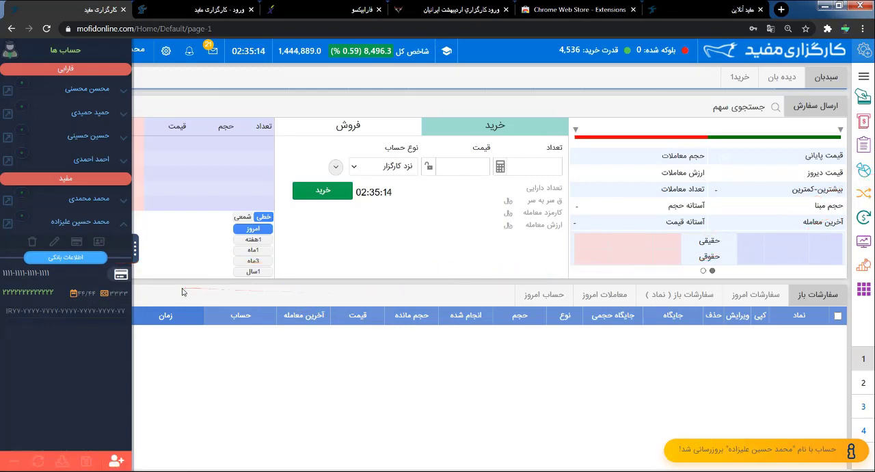
- Open the fund deposit form and submit an instant deposit of 50,000,000 rials through the سامان کیش gateway
{"action": "mouse_move", "coordinate": [583, 58]}
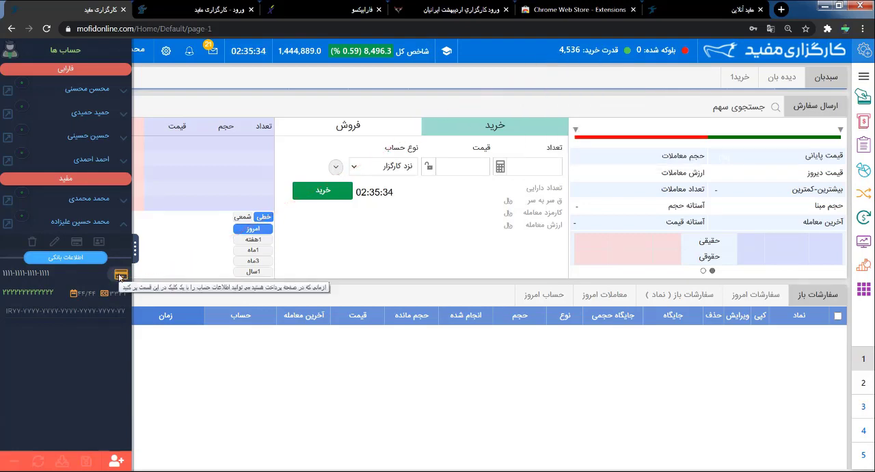
{"action": "left_click", "coordinate": [864, 97]}
{"action": "left_click", "coordinate": [800, 203]}
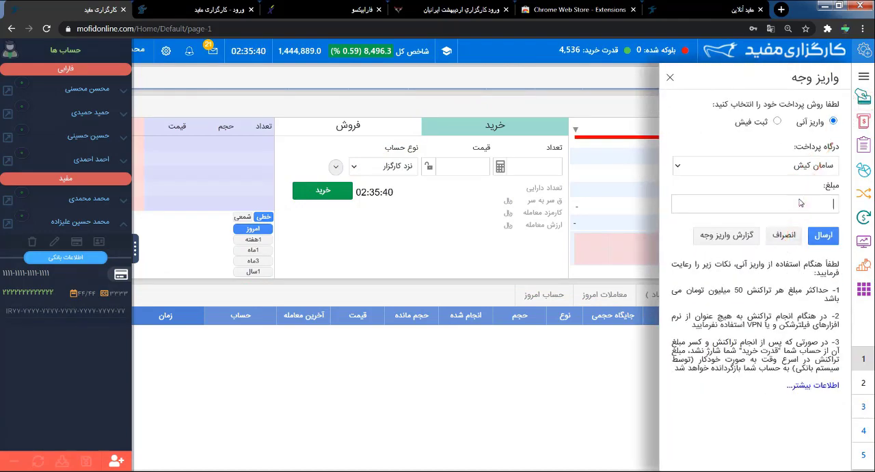
{"action": "type", "text": "5,000,000"}
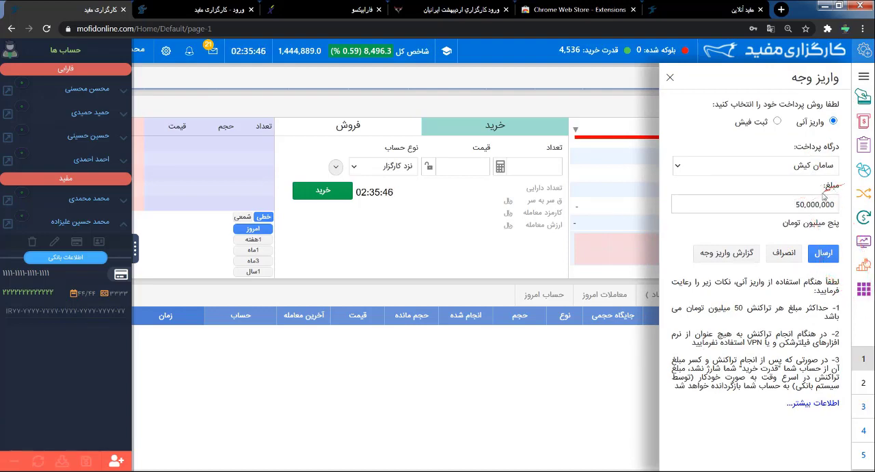
{"action": "left_click", "coordinate": [826, 254]}
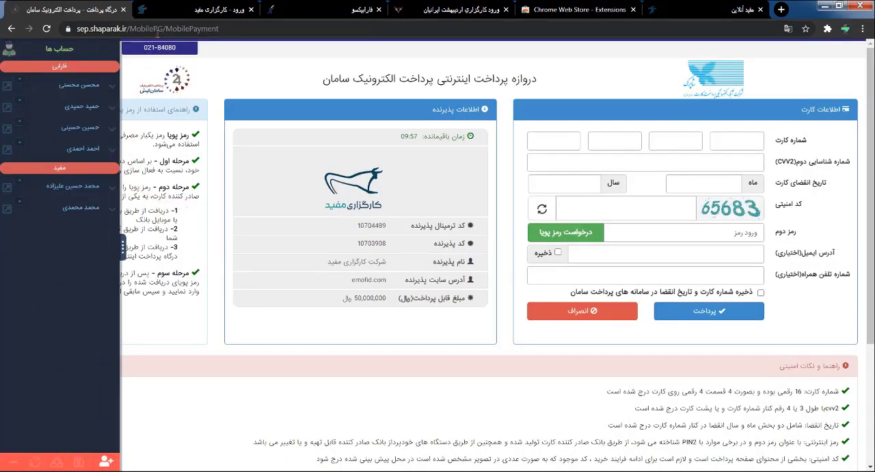
- Expand the edited مفید account's details, fill the Saman payment form with its saved card data, and go to the second-password field
{"action": "left_click", "coordinate": [114, 188]}
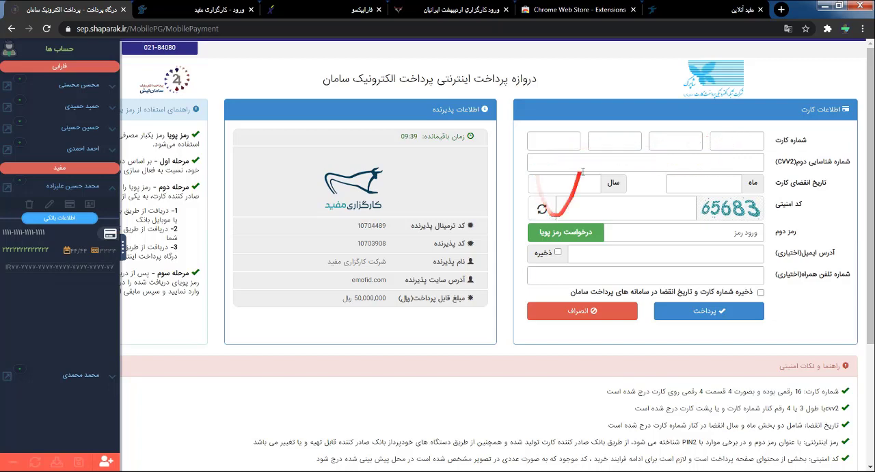
{"action": "left_click", "coordinate": [110, 235]}
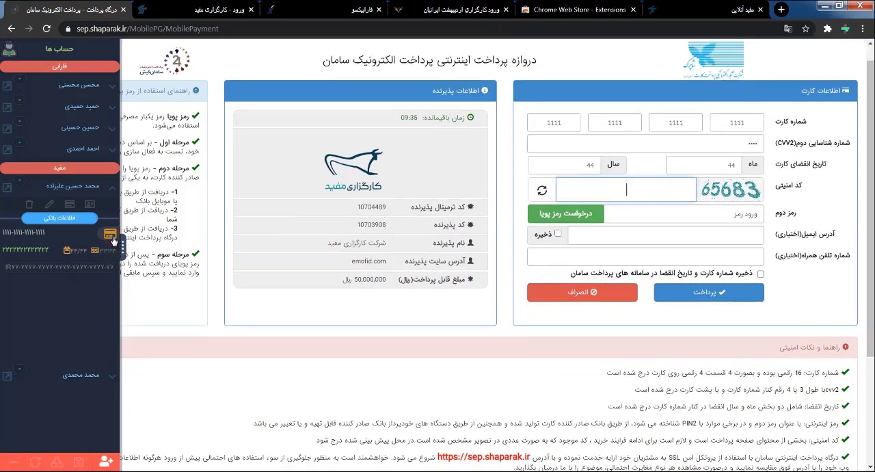
{"action": "left_click_drag", "start_coordinate": [870, 168], "coordinate": [870, 104]}
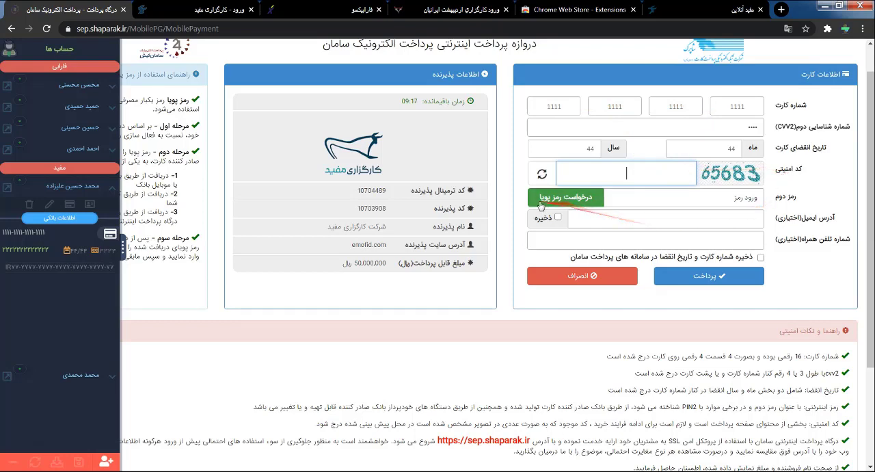
{"action": "left_click", "coordinate": [652, 198]}
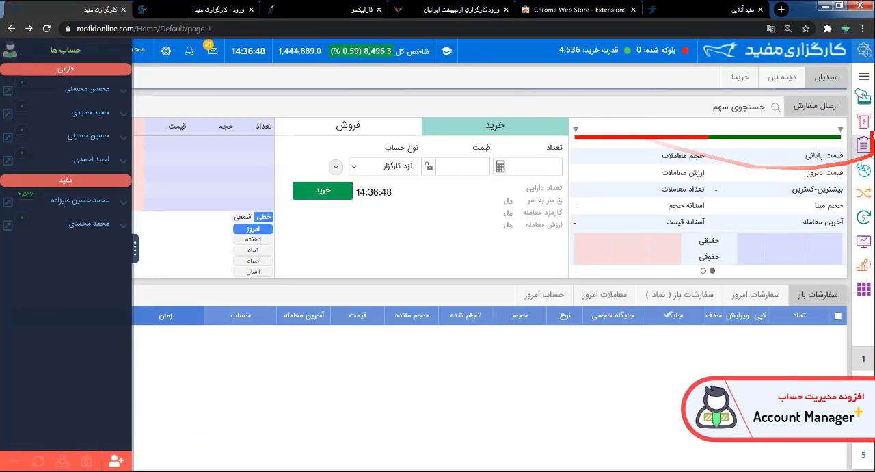
- Back on the brokerage page, submit an instant deposit of 5,000,000 rials through the تجارت الکترونیک پارسیان gateway
{"action": "left_click", "coordinate": [863, 122]}
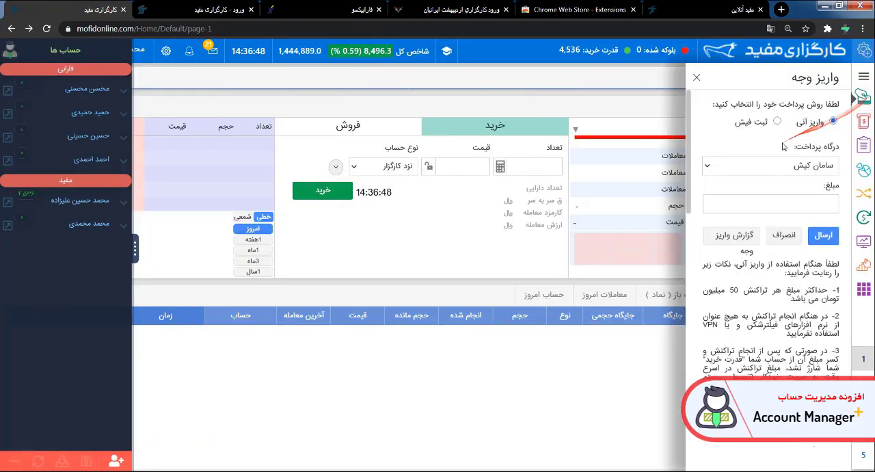
{"action": "left_click", "coordinate": [781, 166]}
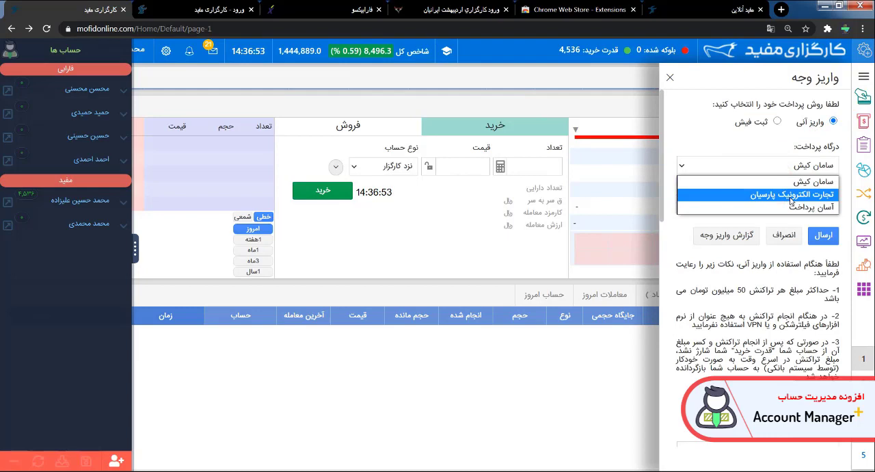
{"action": "left_click", "coordinate": [792, 195]}
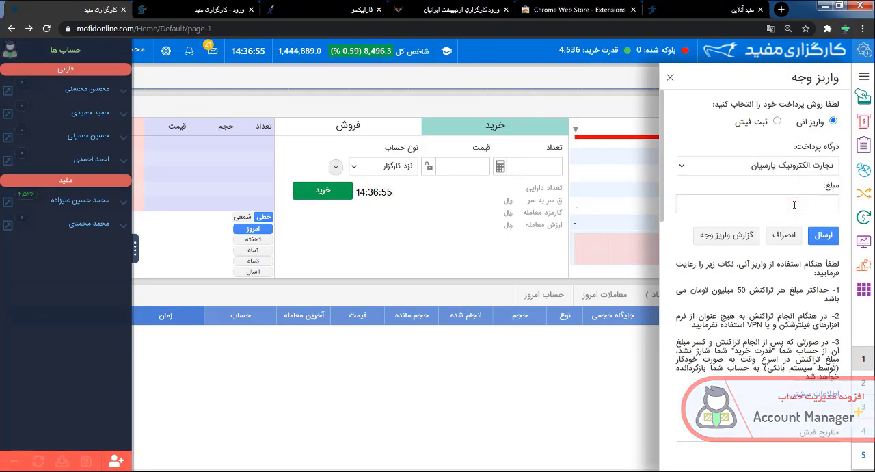
{"action": "left_click", "coordinate": [794, 205]}
{"action": "type", "text": "5,000,000"}
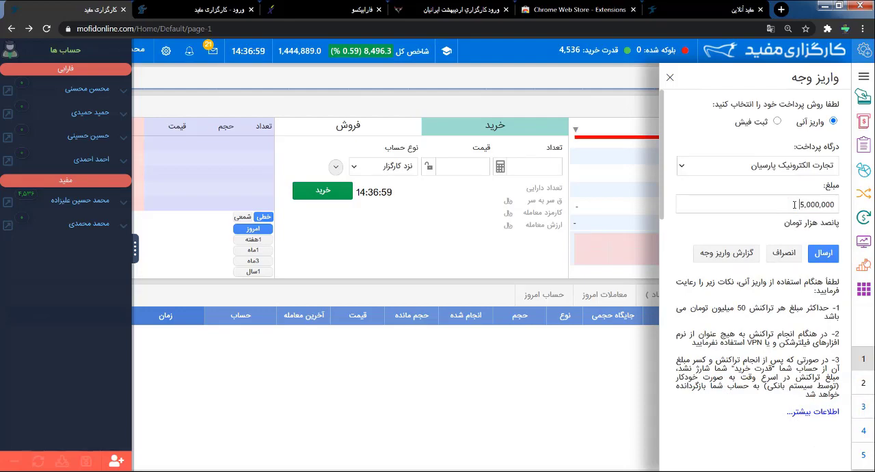
{"action": "left_click", "coordinate": [833, 256]}
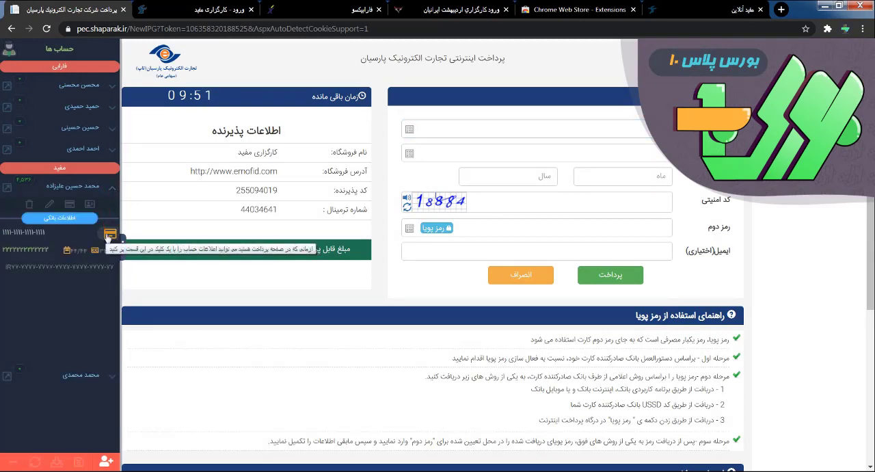
- Fill the Parsian payment form with the مفید account's saved card data and return to the brokerage page
{"action": "left_click", "coordinate": [110, 236]}
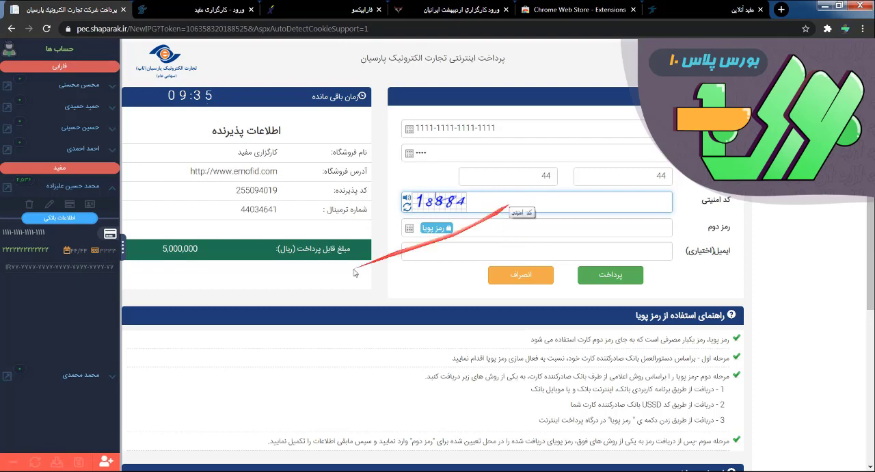
{"action": "left_click", "coordinate": [11, 29]}
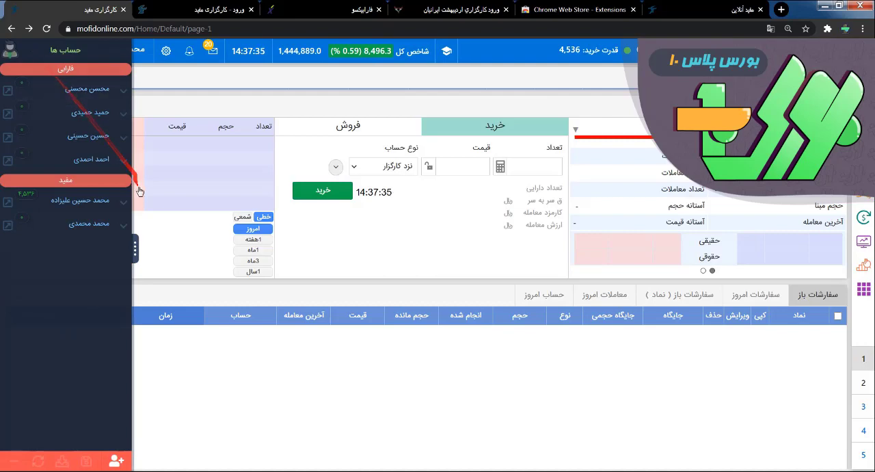
- View the bank details of the first مفید account, collapse them, and open the extension's درباره ما window
{"action": "left_click", "coordinate": [124, 202]}
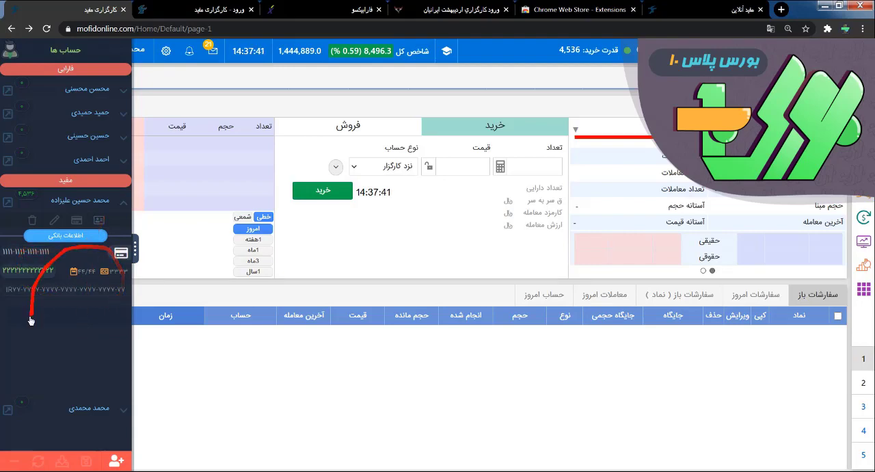
{"action": "left_click", "coordinate": [124, 201]}
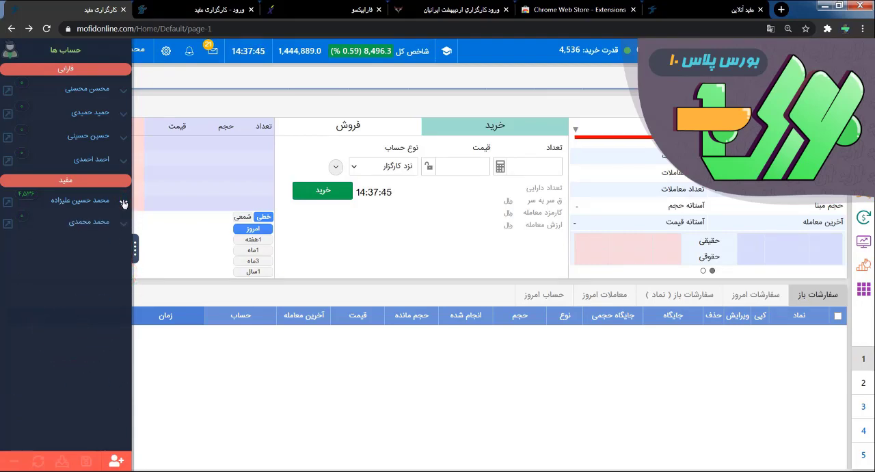
{"action": "left_click", "coordinate": [13, 54]}
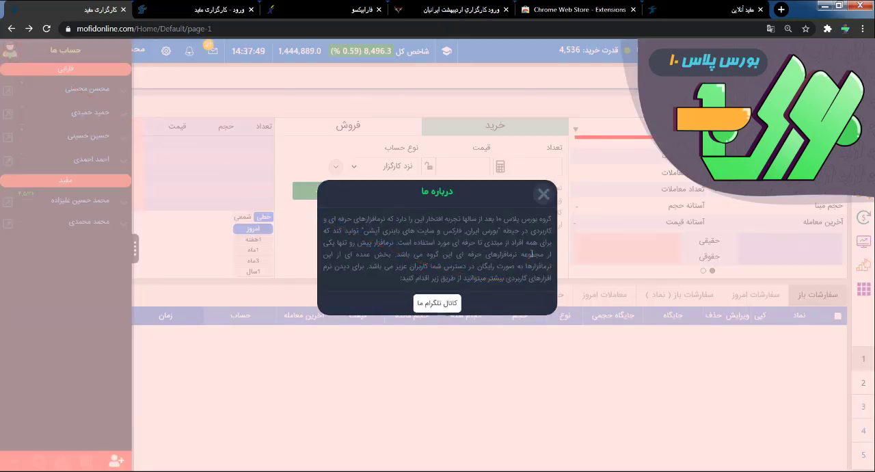